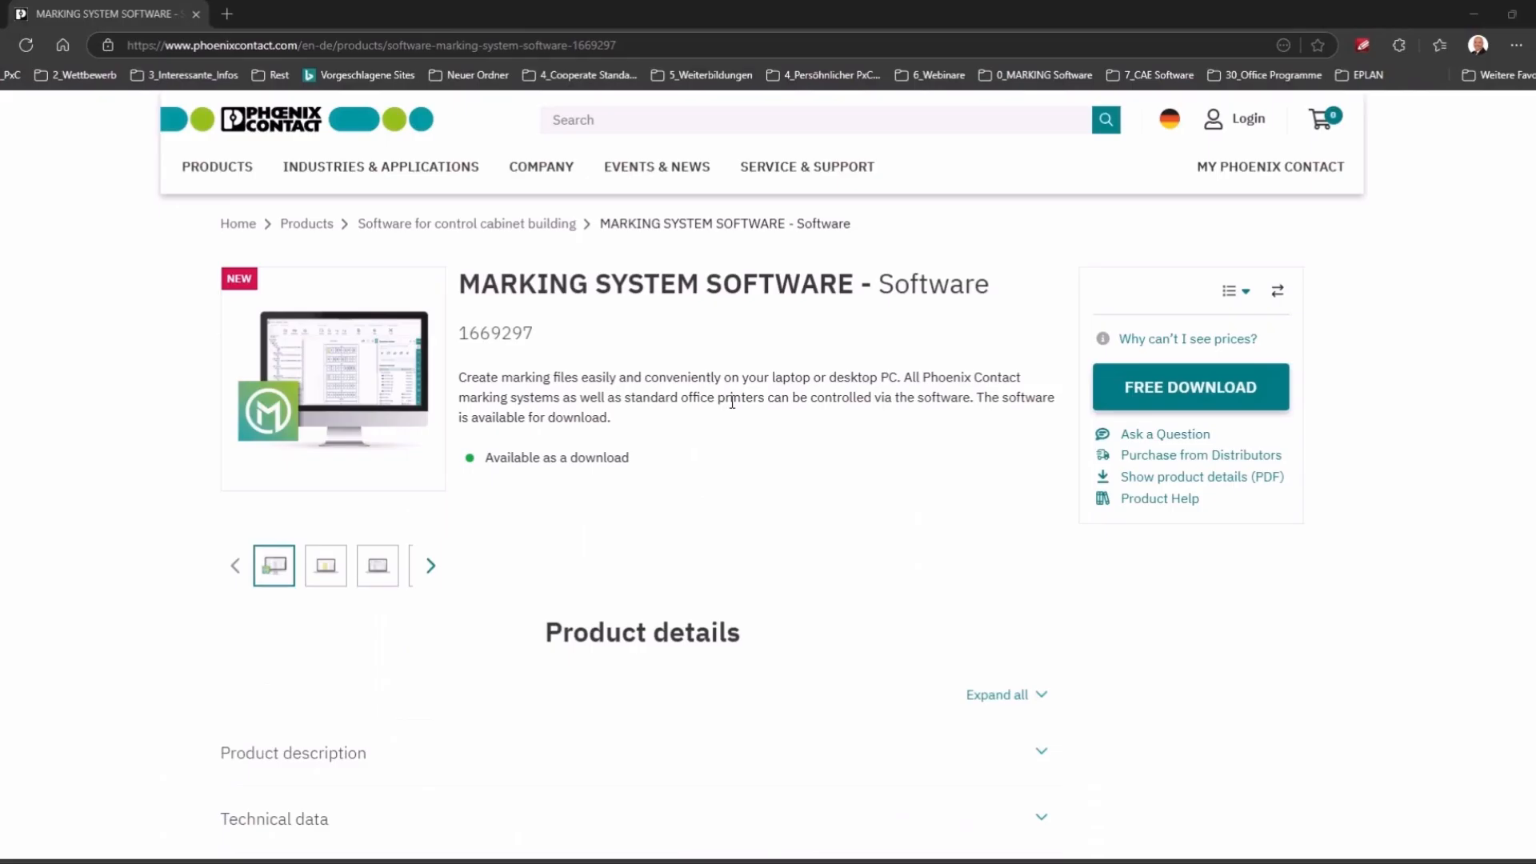
Step: Expand Downloads and Software on the product page to reveal MARKING system_1_1_15999.zip (593 MB)
{"action": "scroll", "coordinate": [732, 402], "scroll_direction": "down", "scroll_amount": 5}
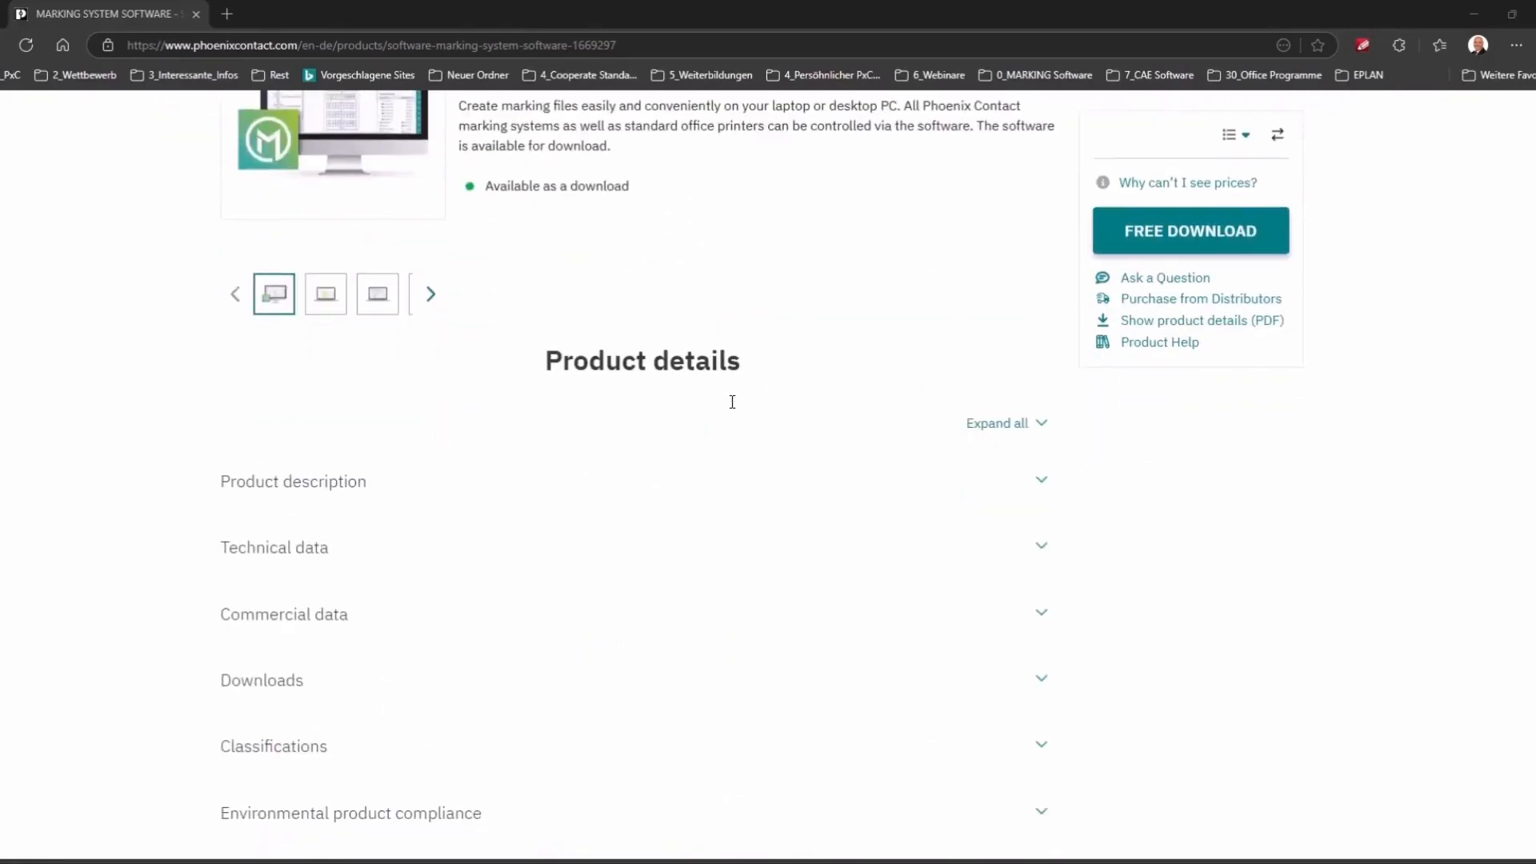
{"action": "left_click", "coordinate": [1044, 560]}
{"action": "scroll", "coordinate": [1041, 562], "scroll_direction": "down", "scroll_amount": 4}
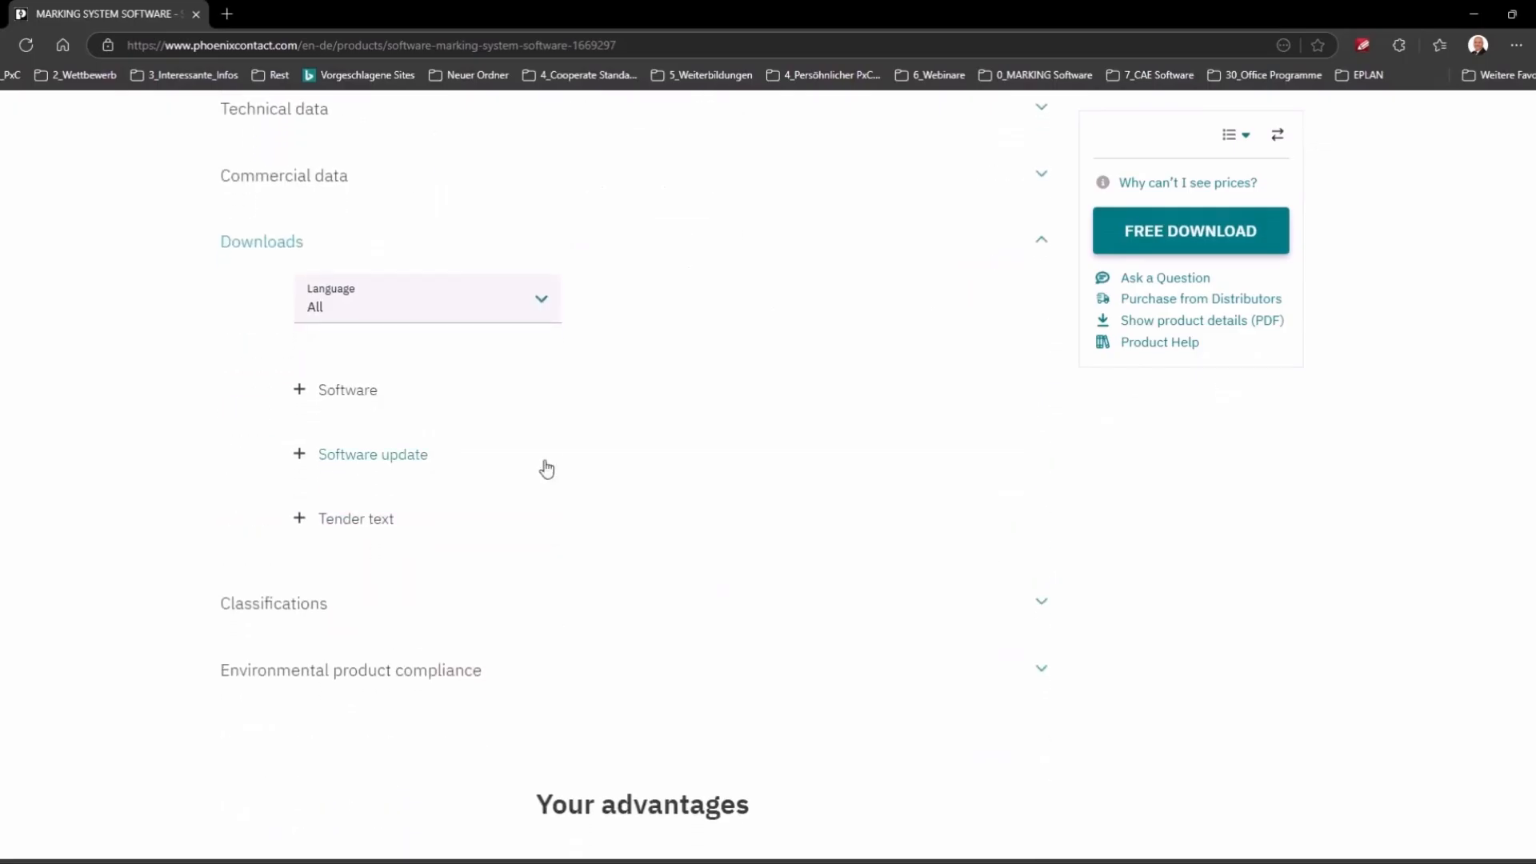
{"action": "left_click", "coordinate": [298, 392]}
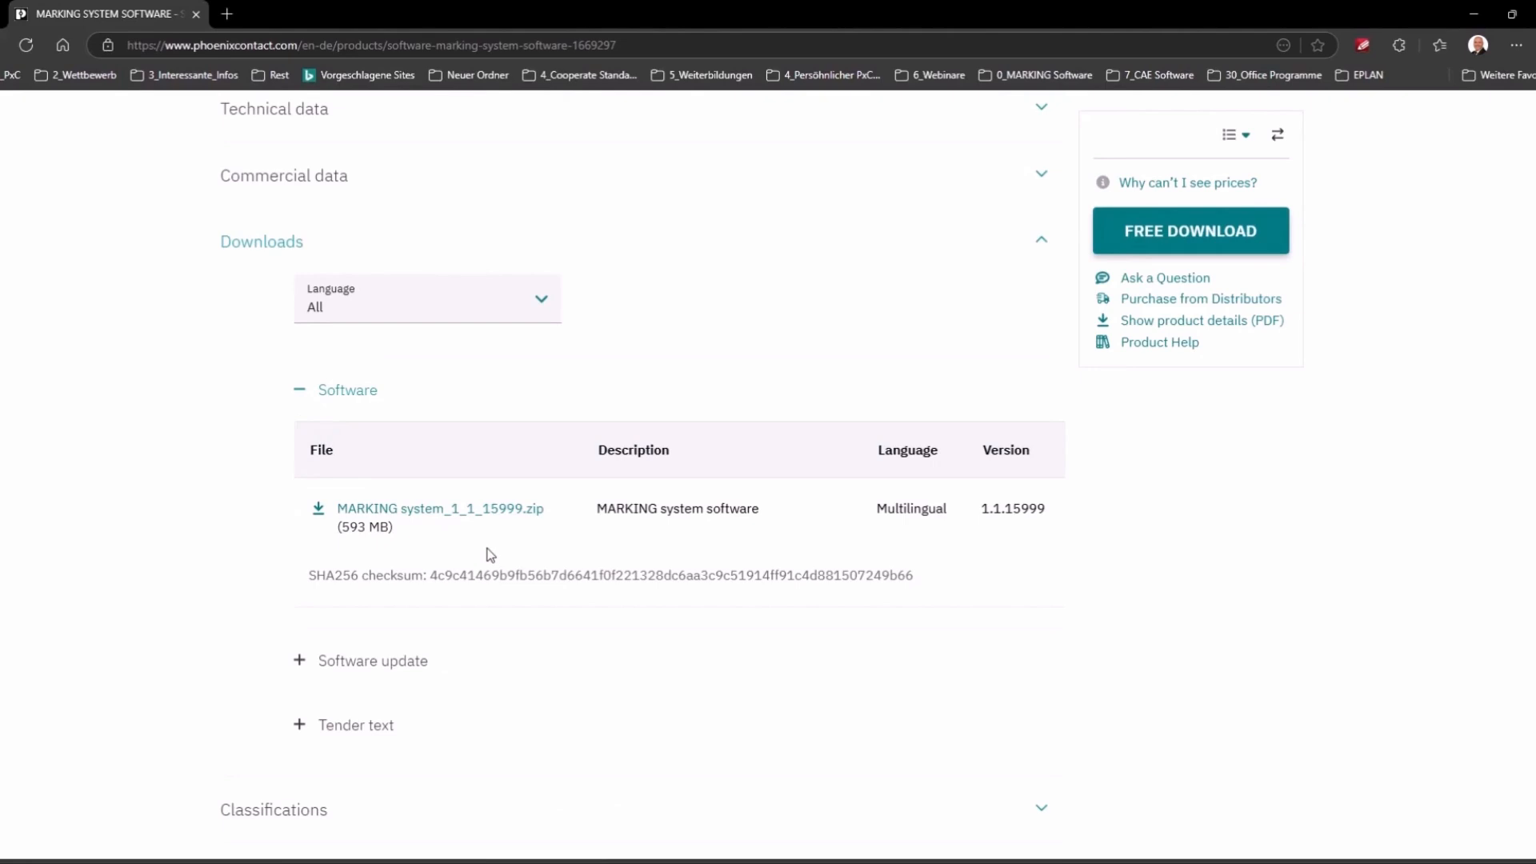
Step: Minimize the browser and show the MARKING system dropdown on EPLAN's Tools tab
{"action": "left_click", "coordinate": [1477, 17]}
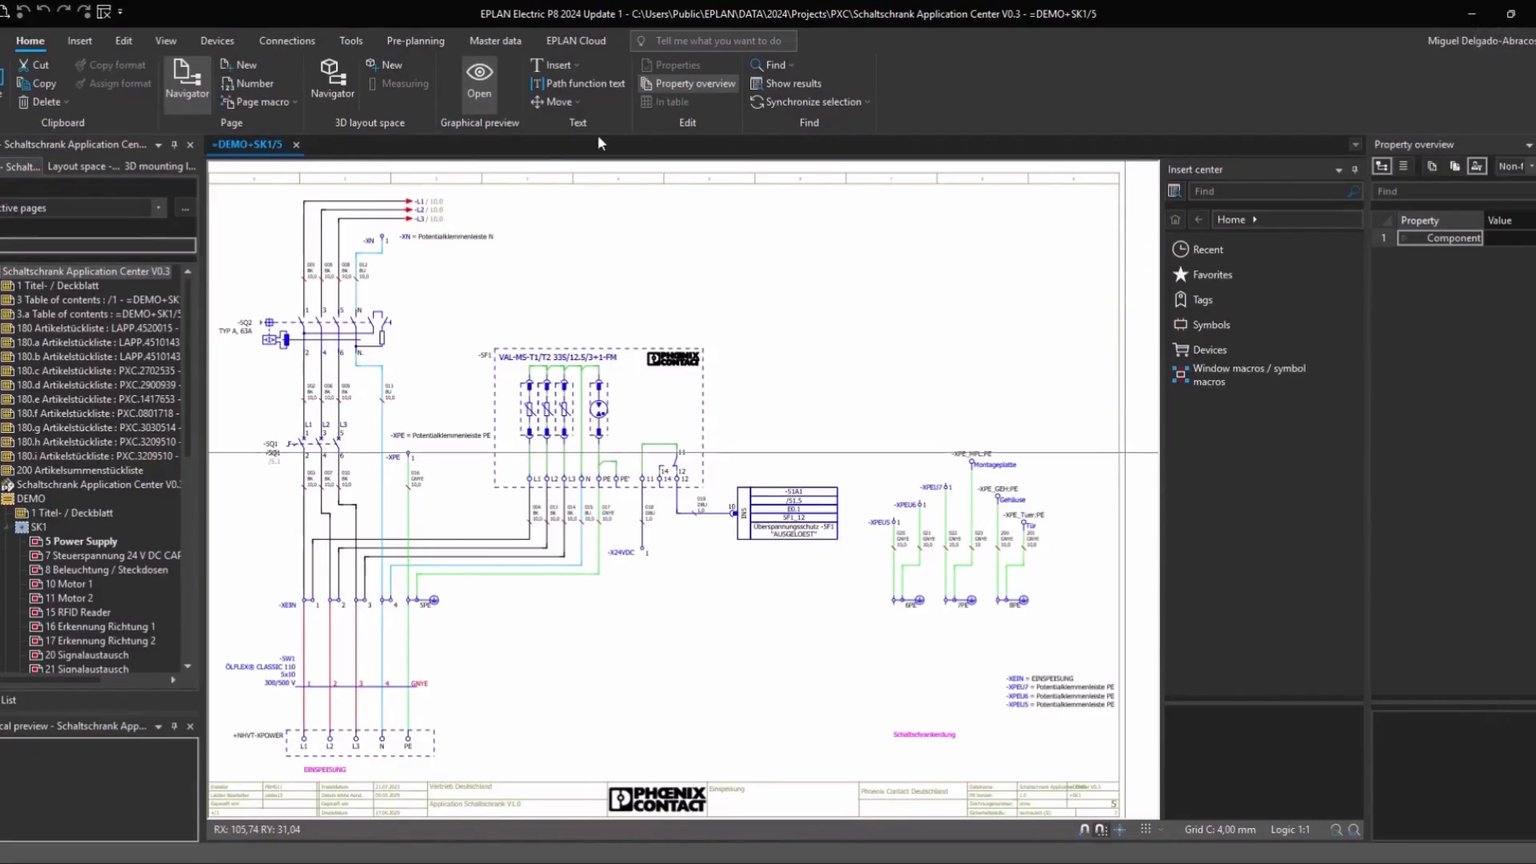
{"action": "left_click", "coordinate": [352, 41]}
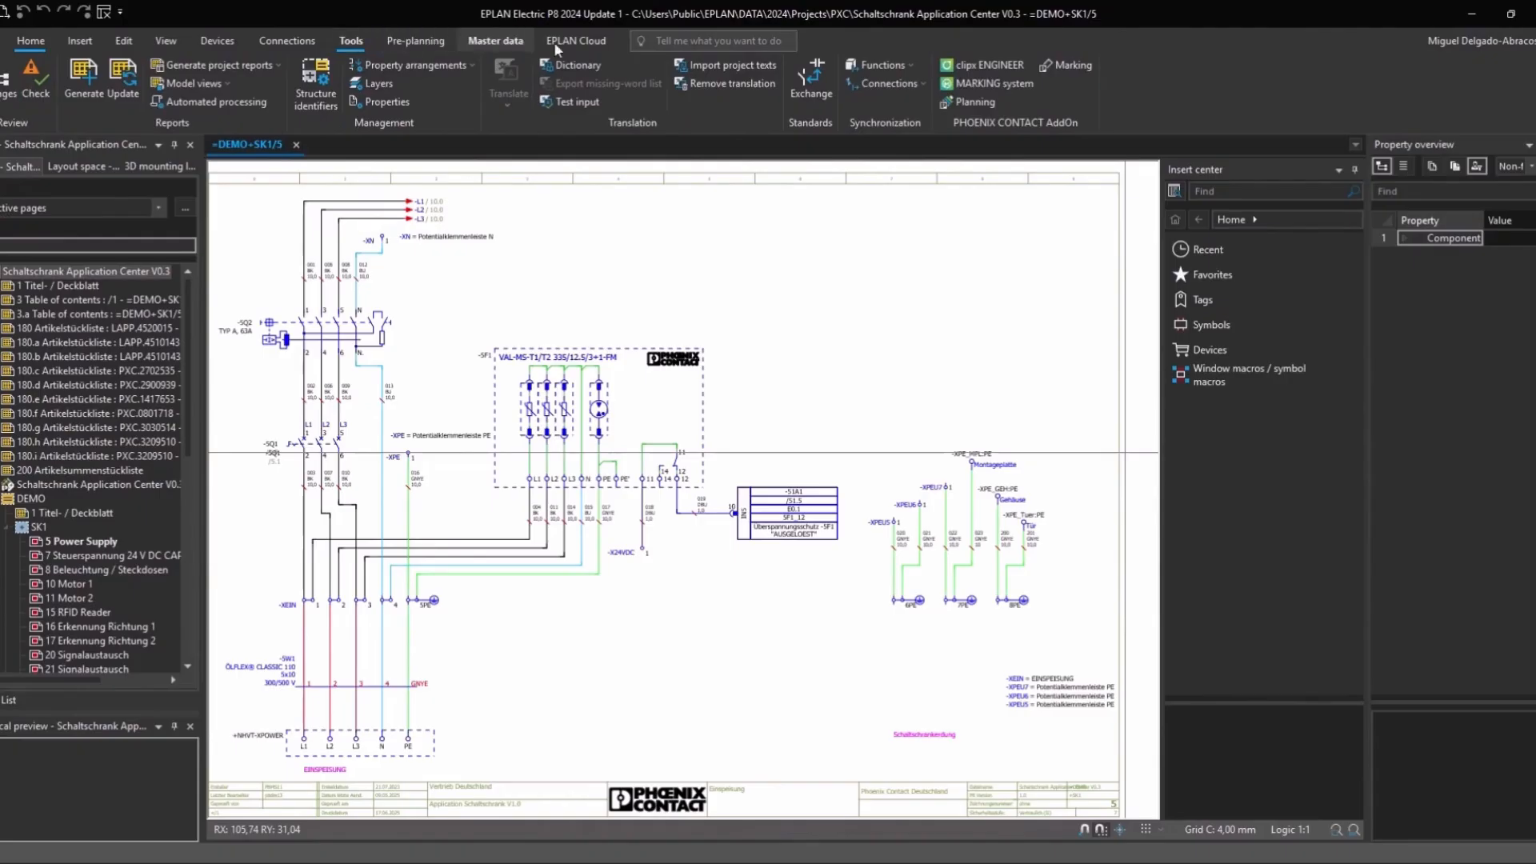
{"action": "left_click", "coordinate": [976, 84]}
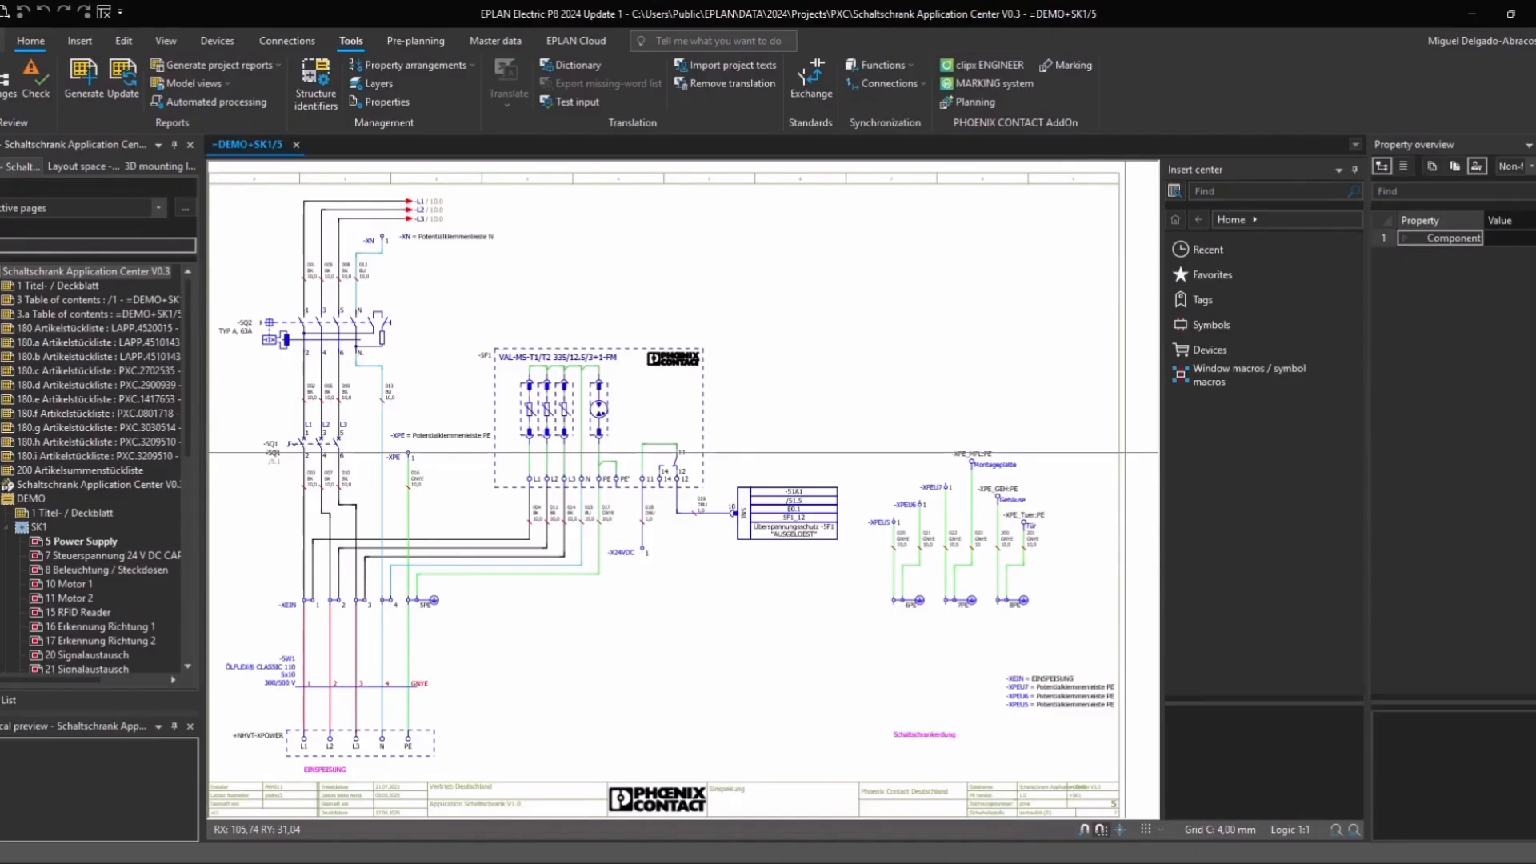
Step: Start a labeling export via File > Export > Manufacturing data > Labeling
{"action": "left_click", "coordinate": [1, 41]}
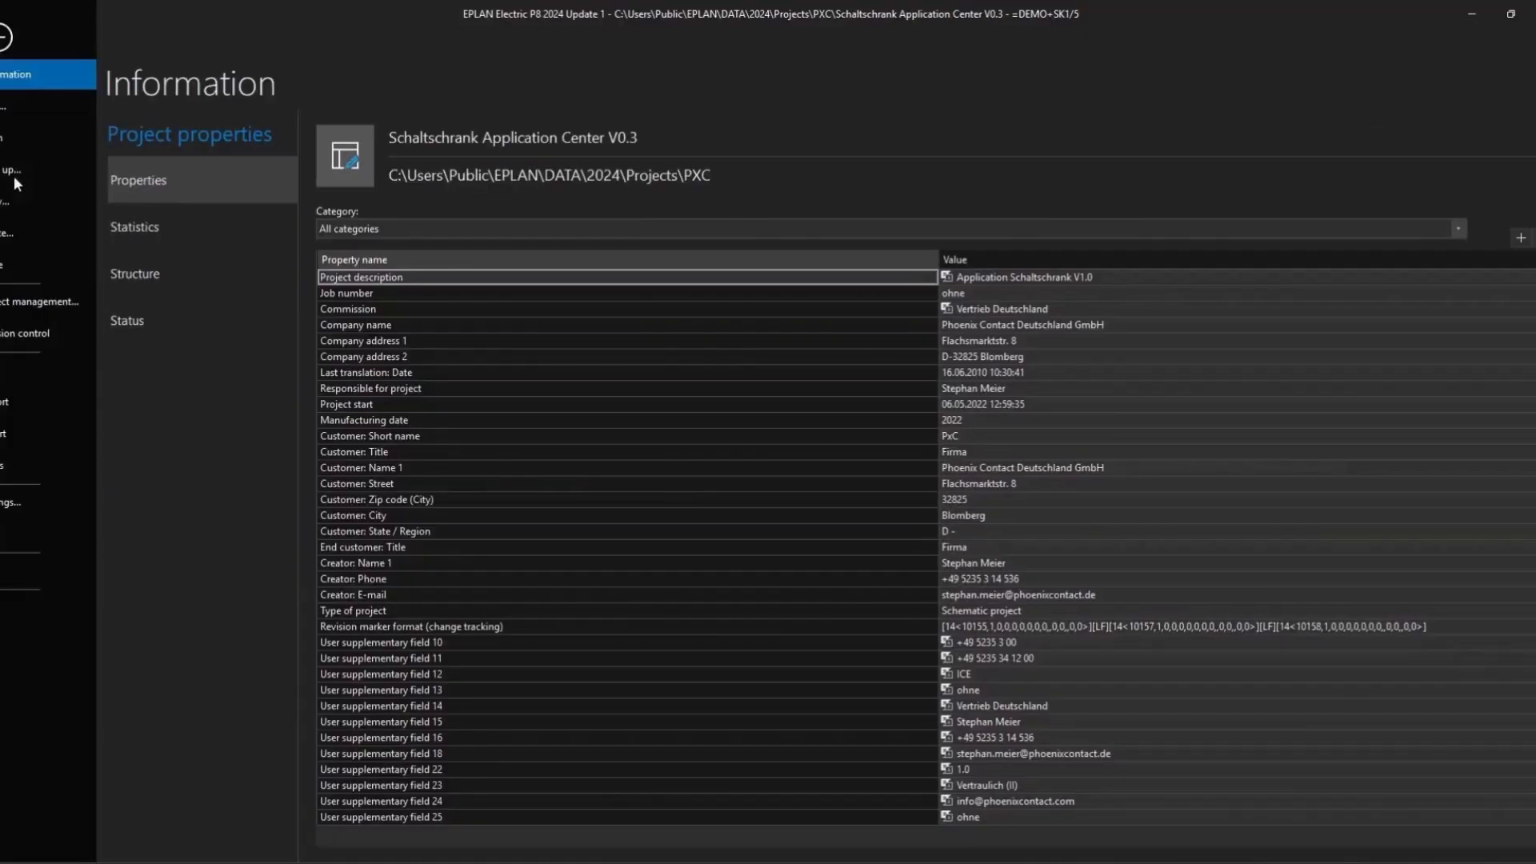
{"action": "left_click", "coordinate": [7, 435]}
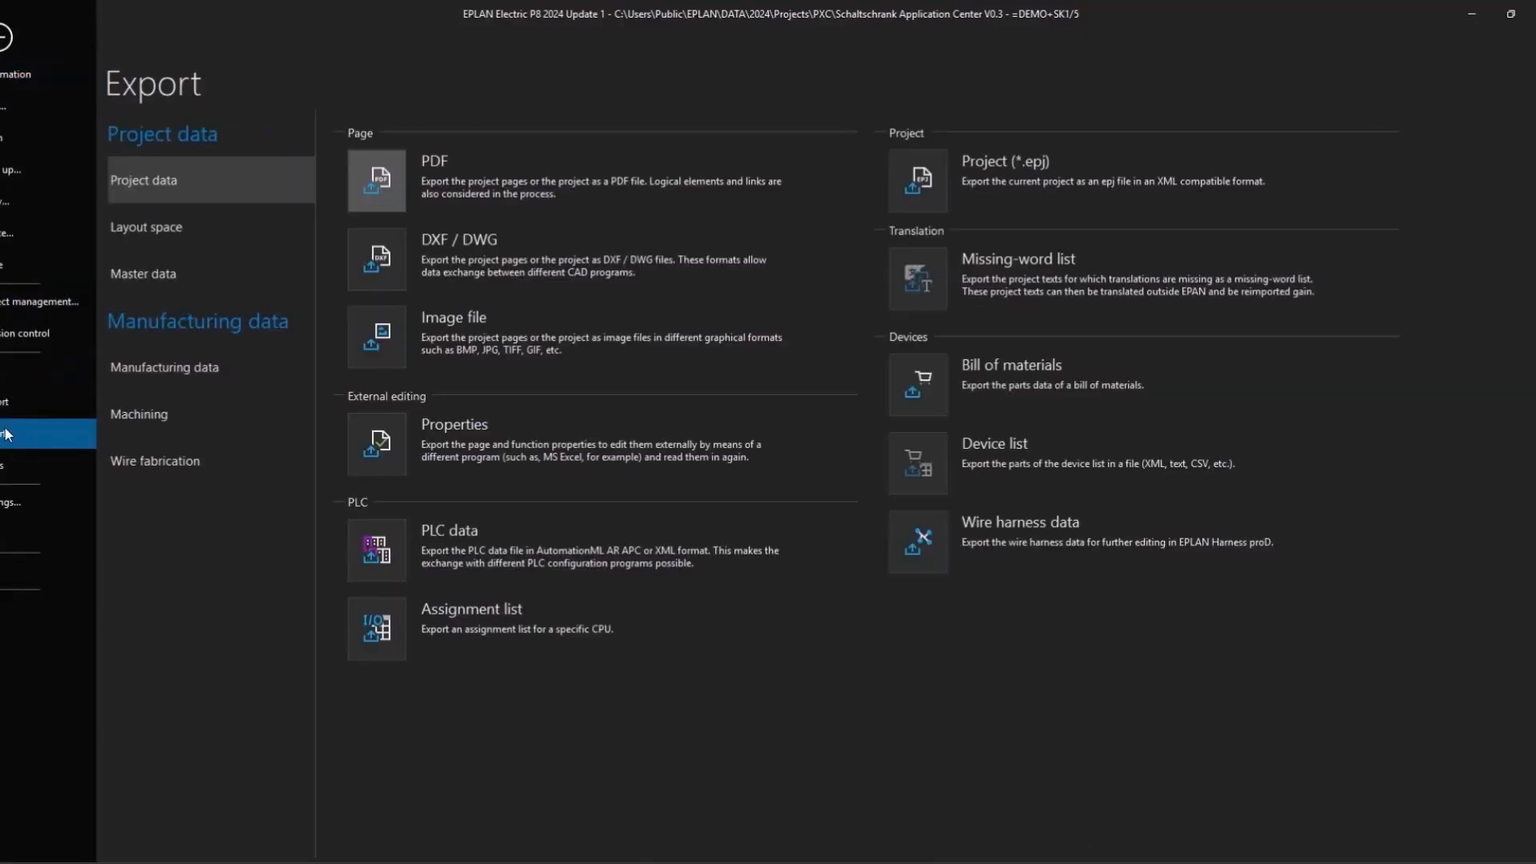
{"action": "left_click", "coordinate": [160, 370]}
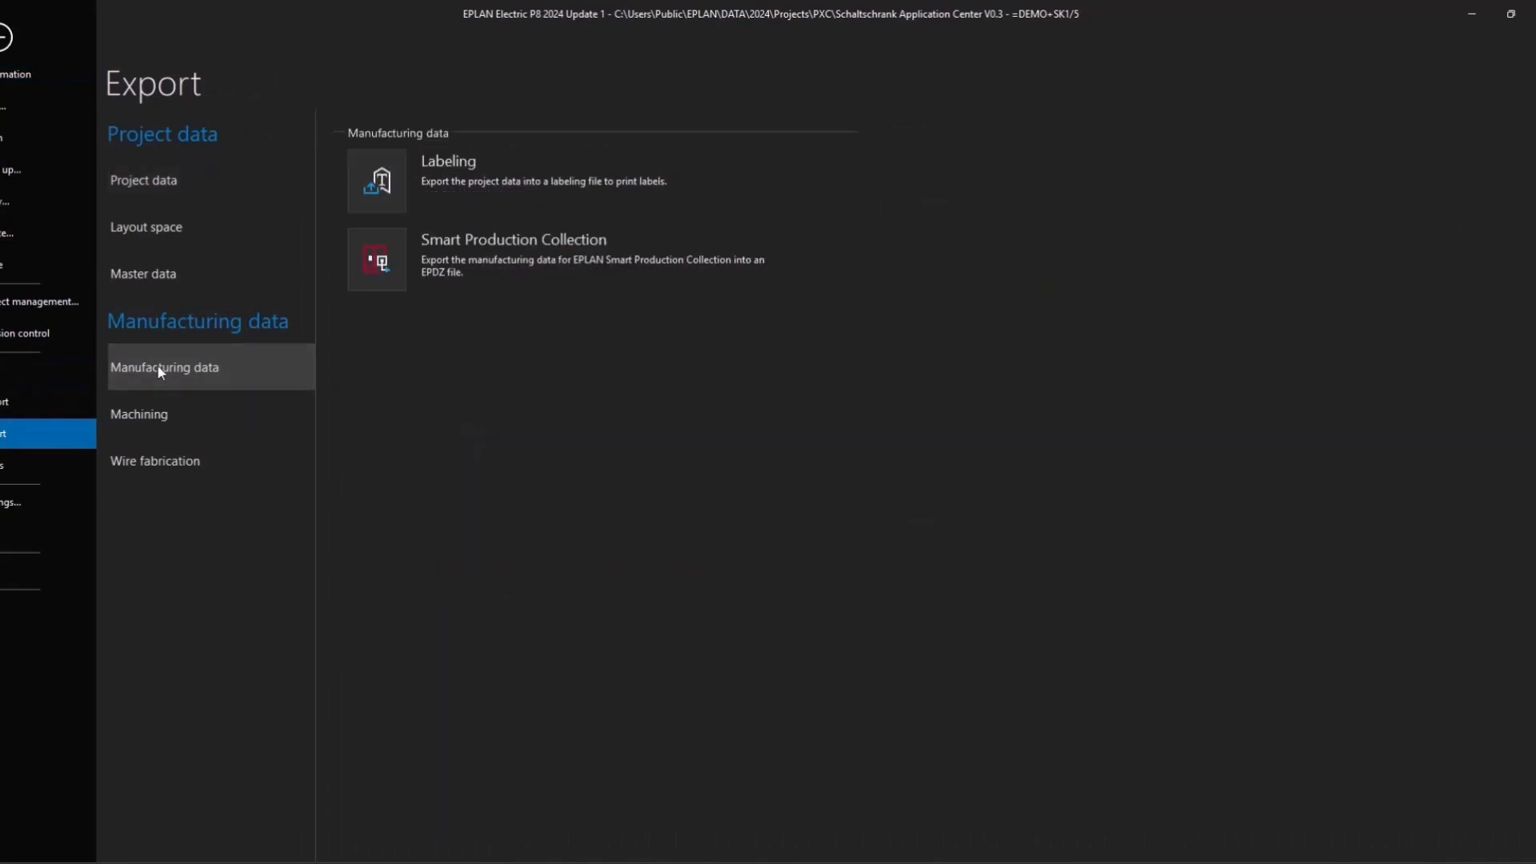
{"action": "left_click", "coordinate": [389, 164]}
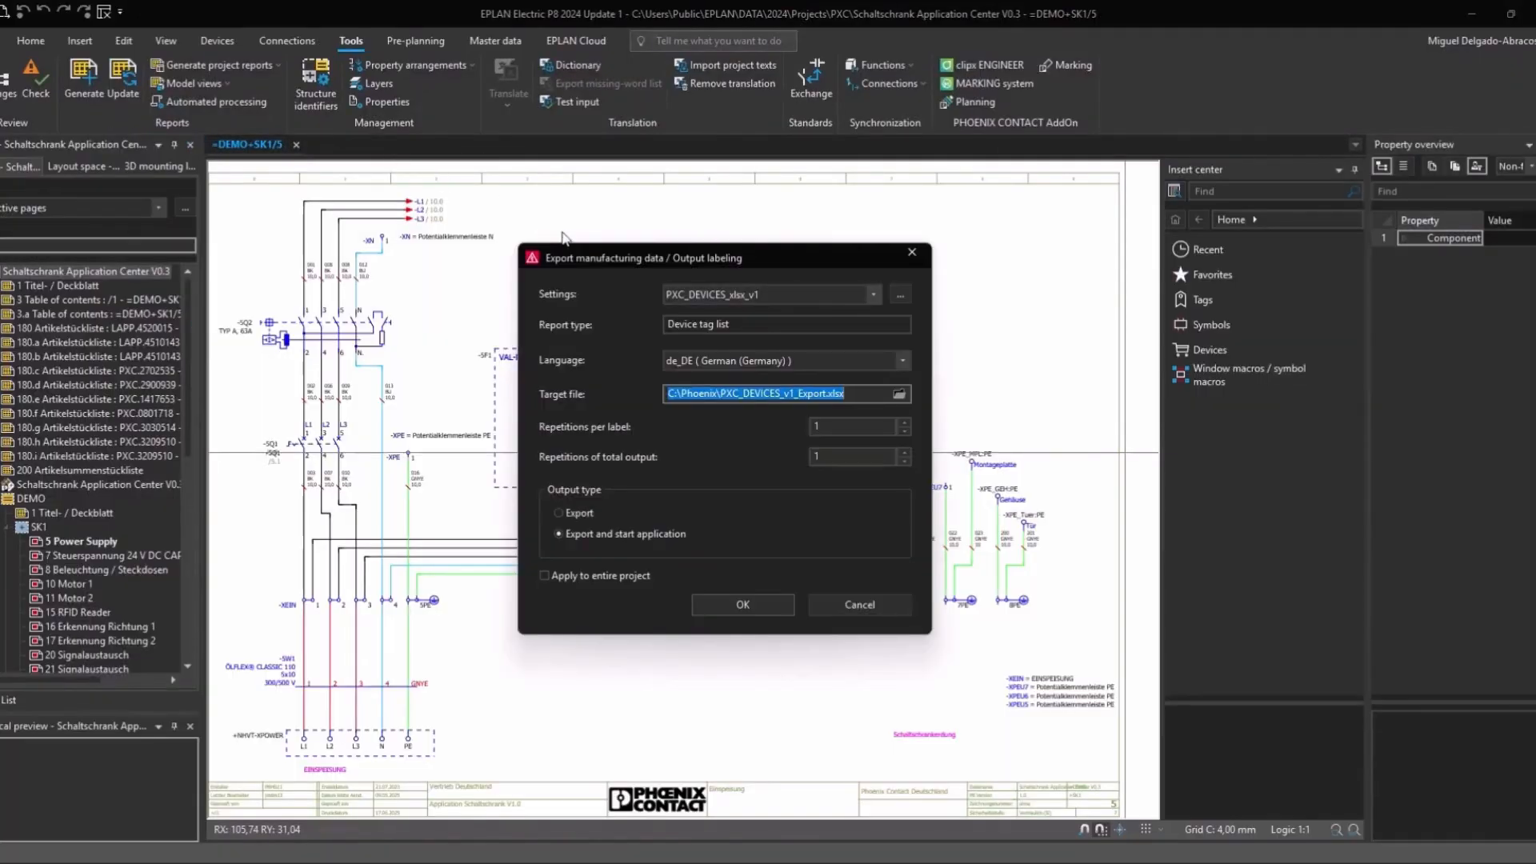
Step: Run the labeling export for the entire project with the PXC_WIRES_WMAC_xlsx_v3 scheme
{"action": "left_click", "coordinate": [872, 291]}
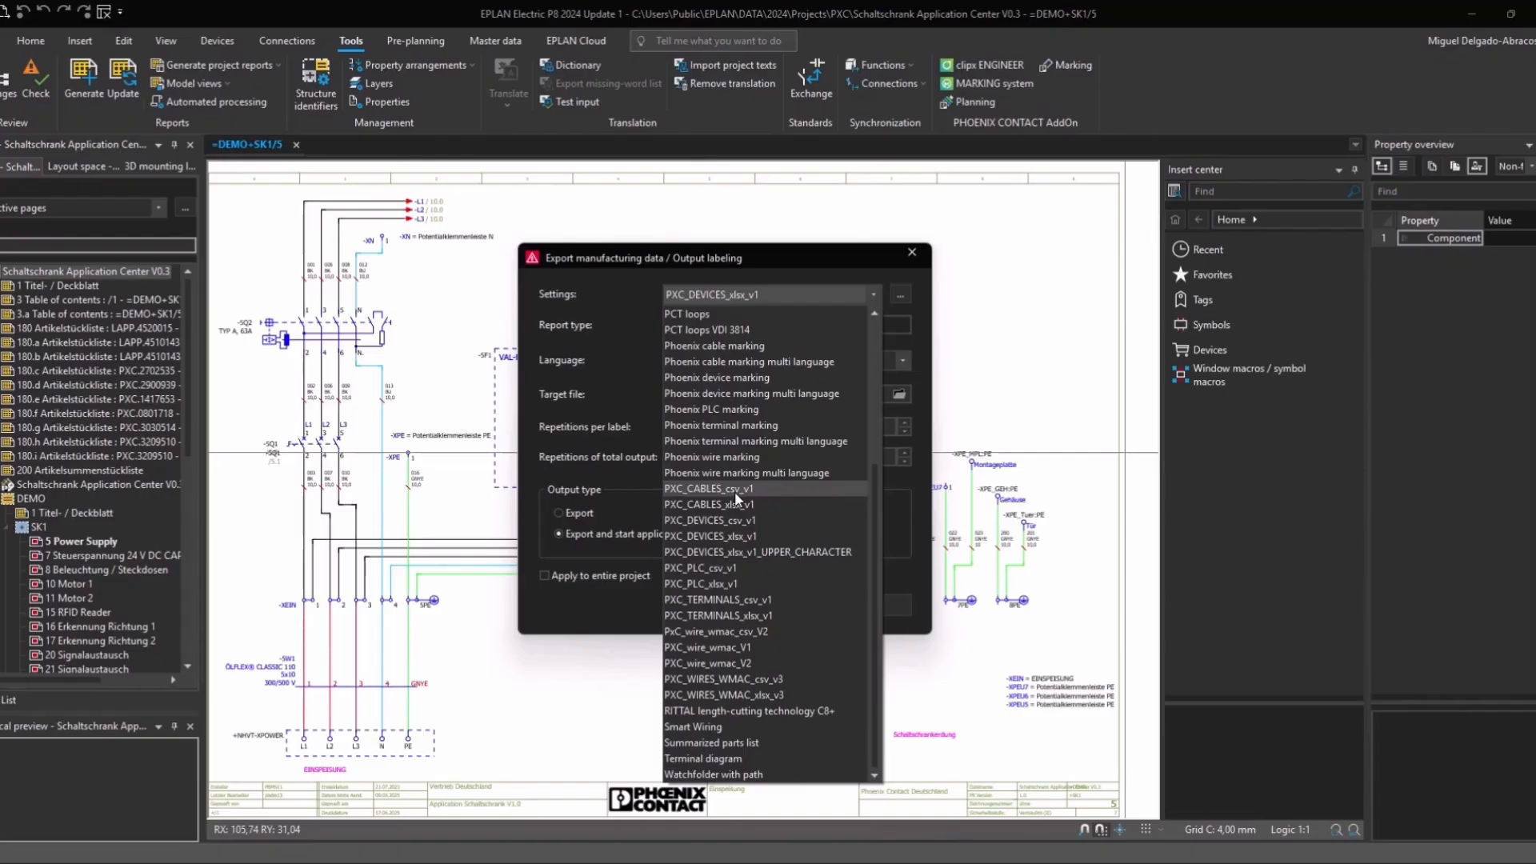
{"action": "left_click", "coordinate": [746, 696]}
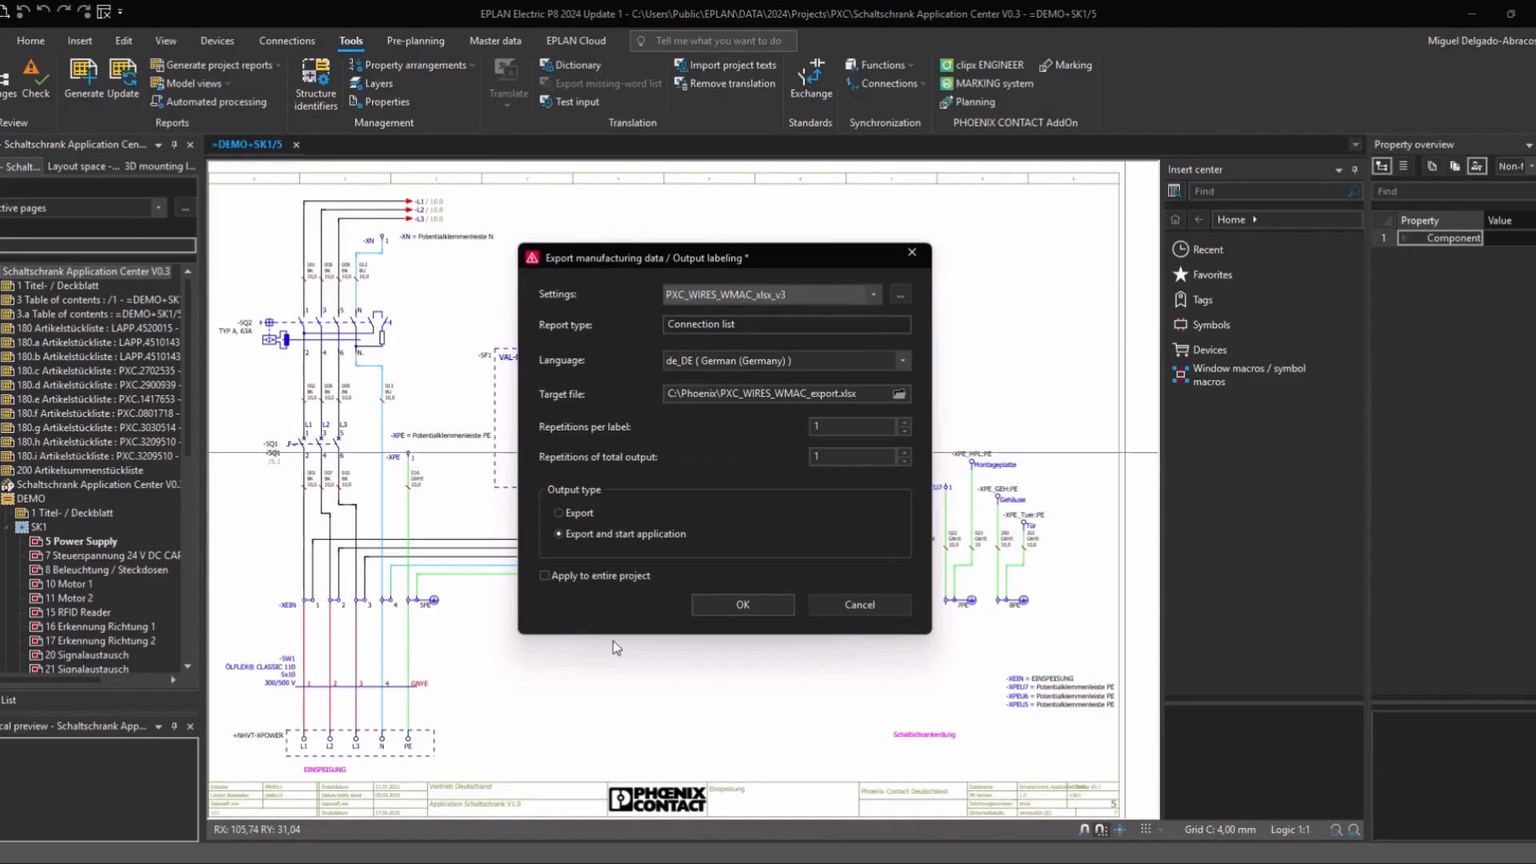
{"action": "left_click", "coordinate": [545, 576]}
{"action": "left_click", "coordinate": [730, 606]}
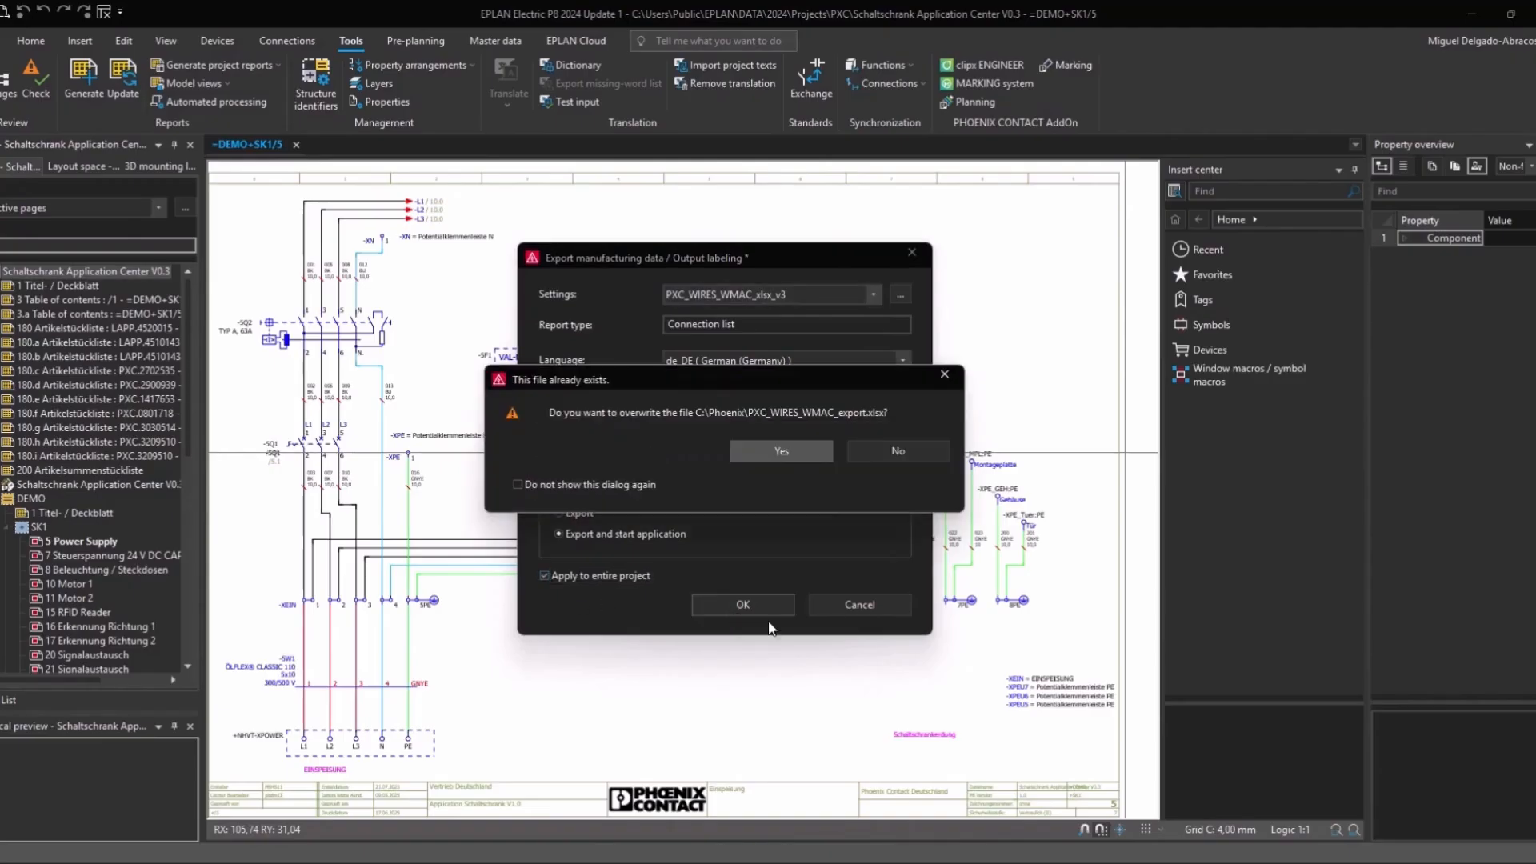
Step: Overwrite PXC_WIRES_WMAC_export.xlsx, discard Excel's recovered documents, and maximize the spreadsheet
{"action": "left_click", "coordinate": [774, 450]}
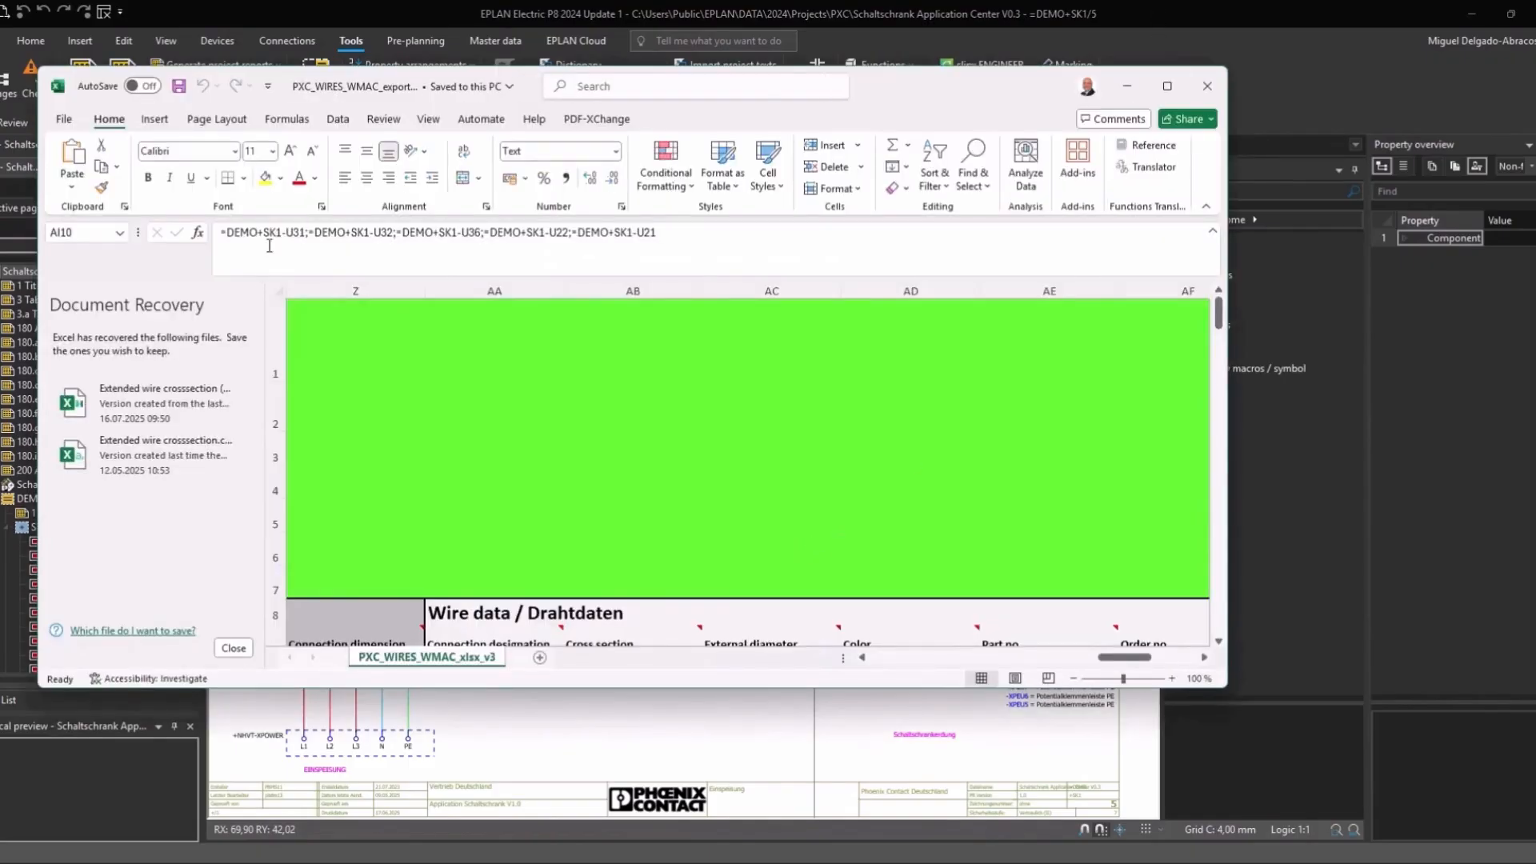
{"action": "left_click", "coordinate": [234, 648]}
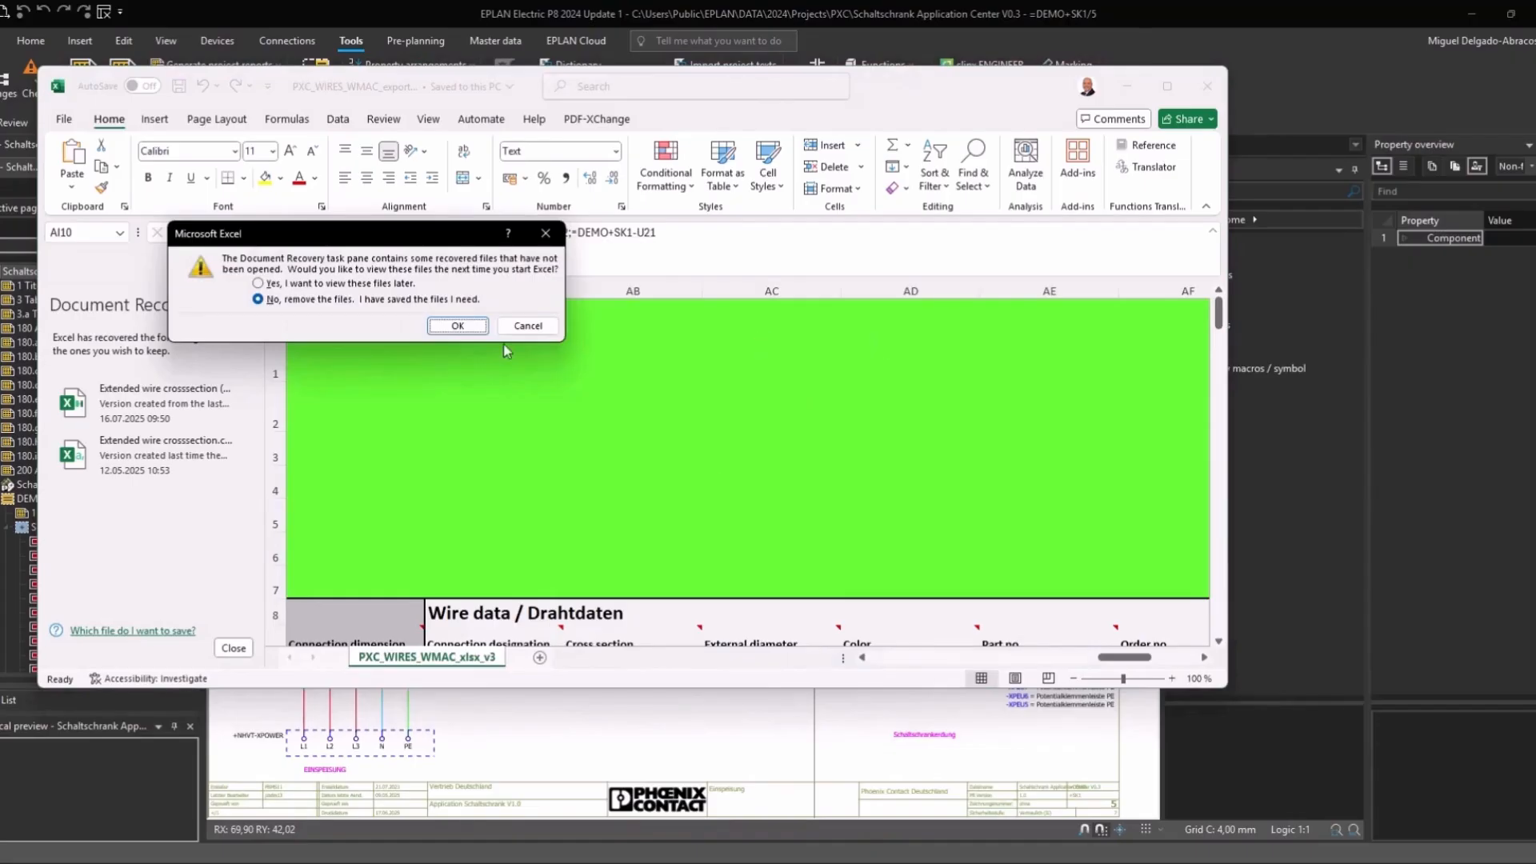
{"action": "left_click", "coordinate": [456, 327]}
{"action": "left_click", "coordinate": [1168, 86]}
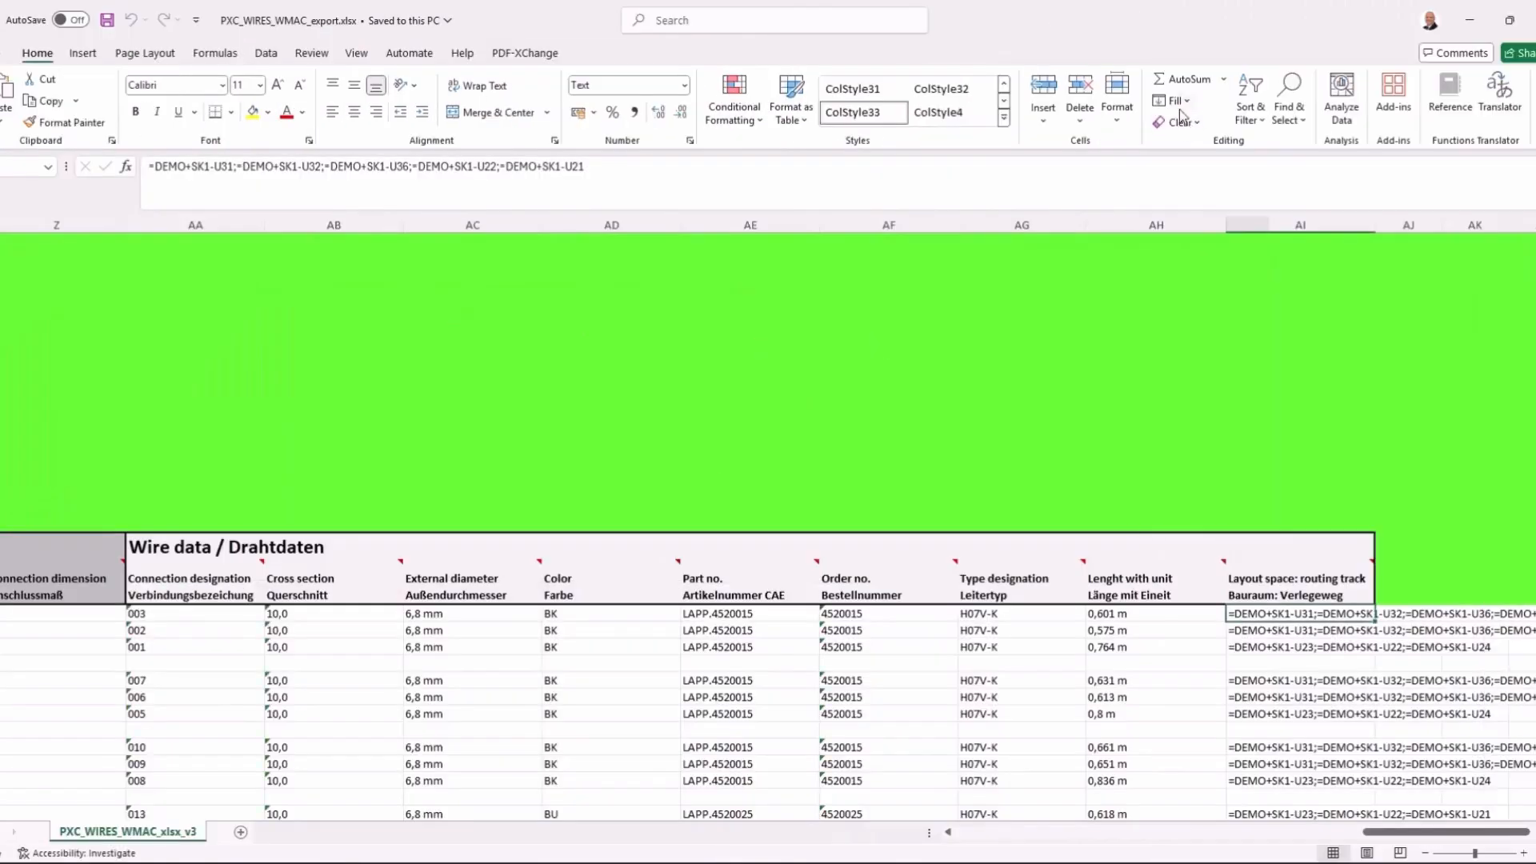
Step: Scroll across the sheet to review the source, target and wire data columns
{"action": "left_click_drag", "start_coordinate": [1368, 832], "coordinate": [960, 836]}
{"action": "scroll", "coordinate": [877, 677], "scroll_direction": "down", "scroll_amount": 3}
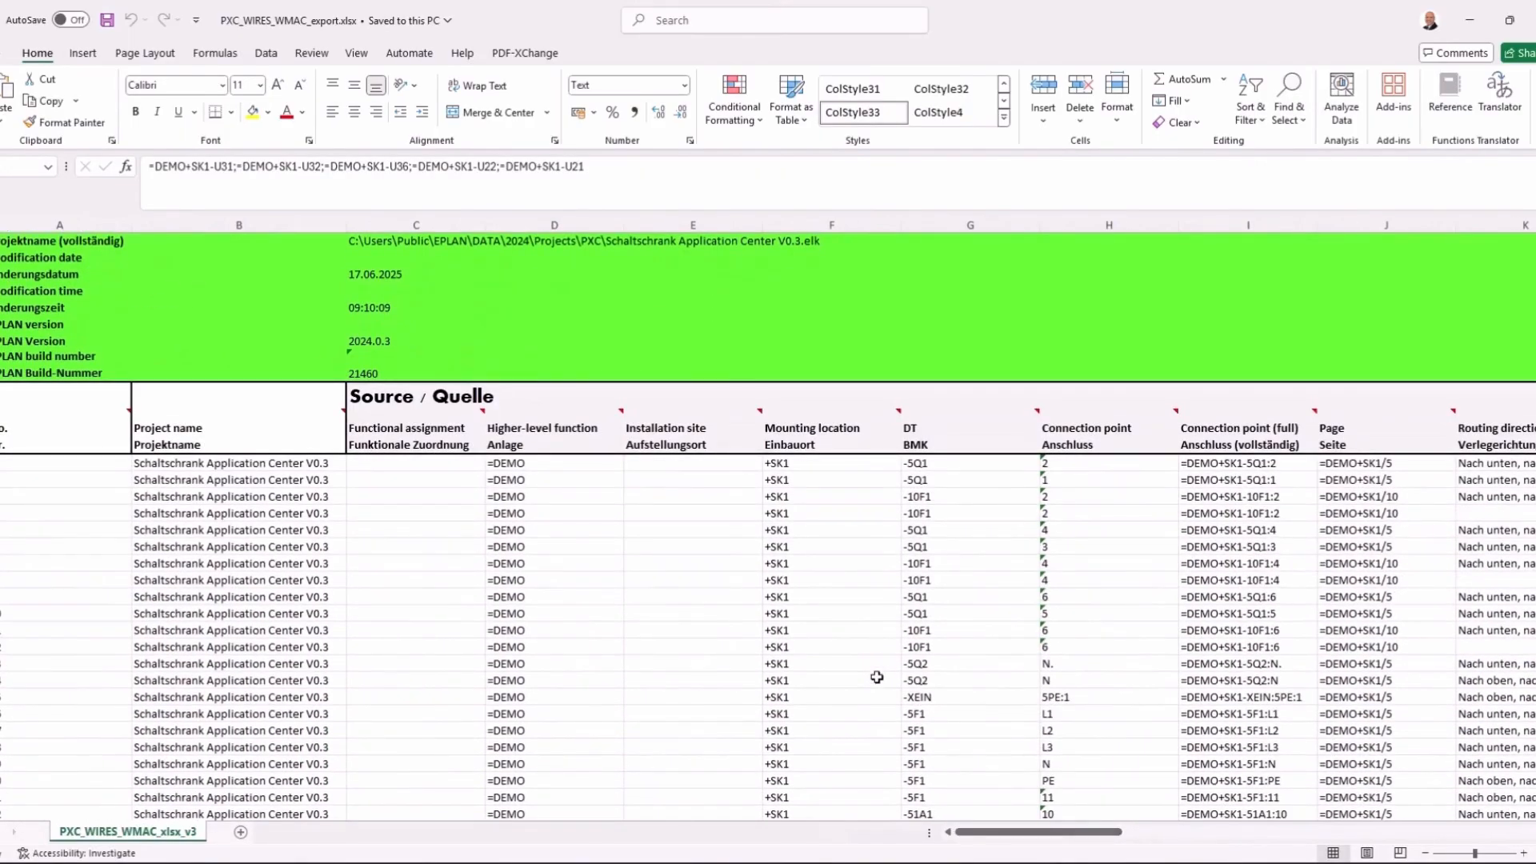
{"action": "scroll", "coordinate": [880, 695], "scroll_direction": "up", "scroll_amount": 3}
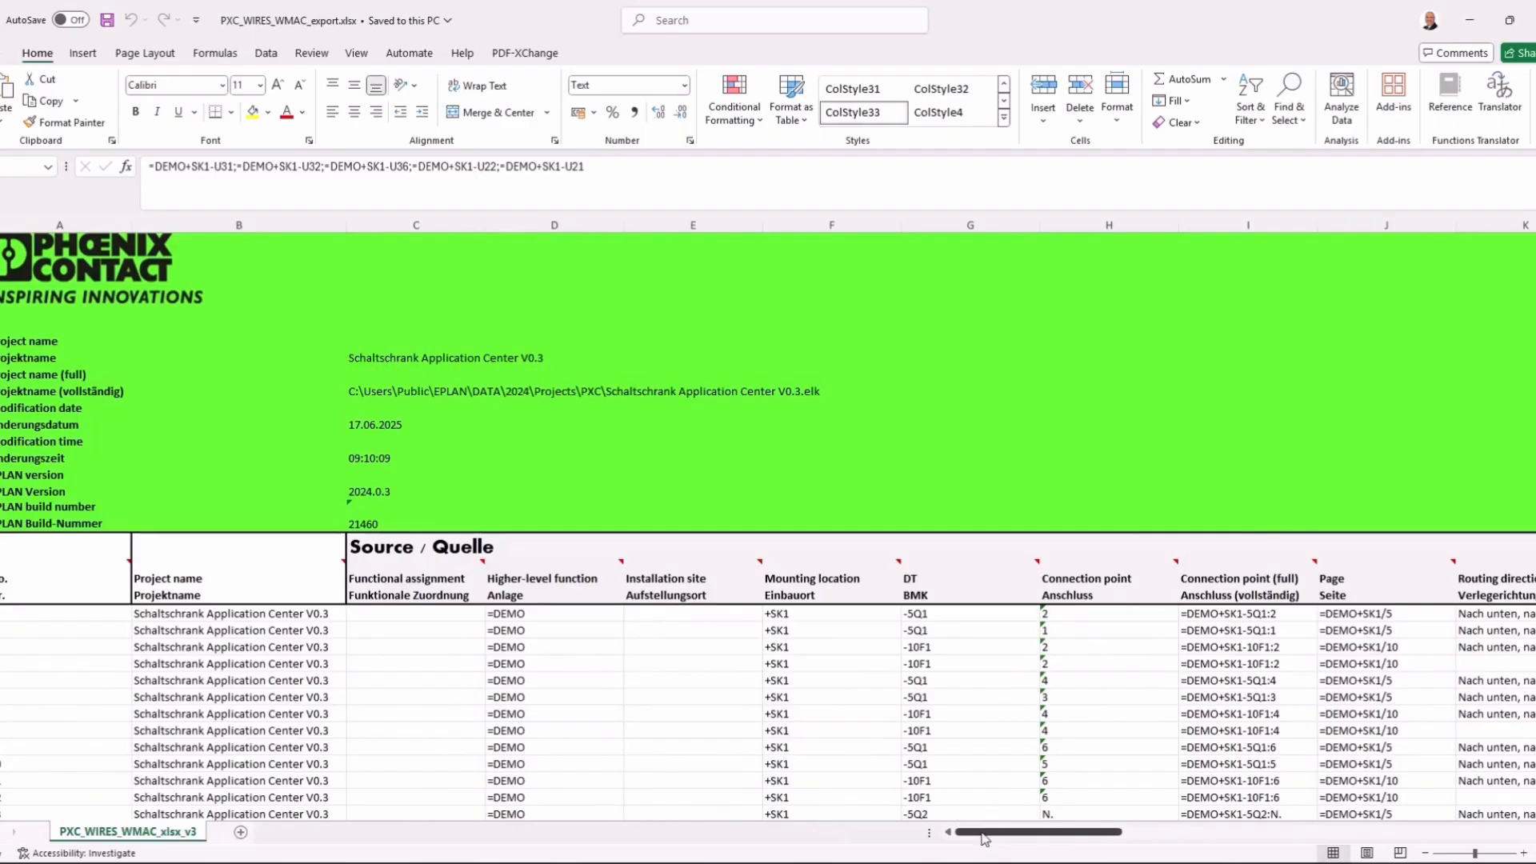
{"action": "left_click_drag", "start_coordinate": [984, 835], "coordinate": [1072, 844]}
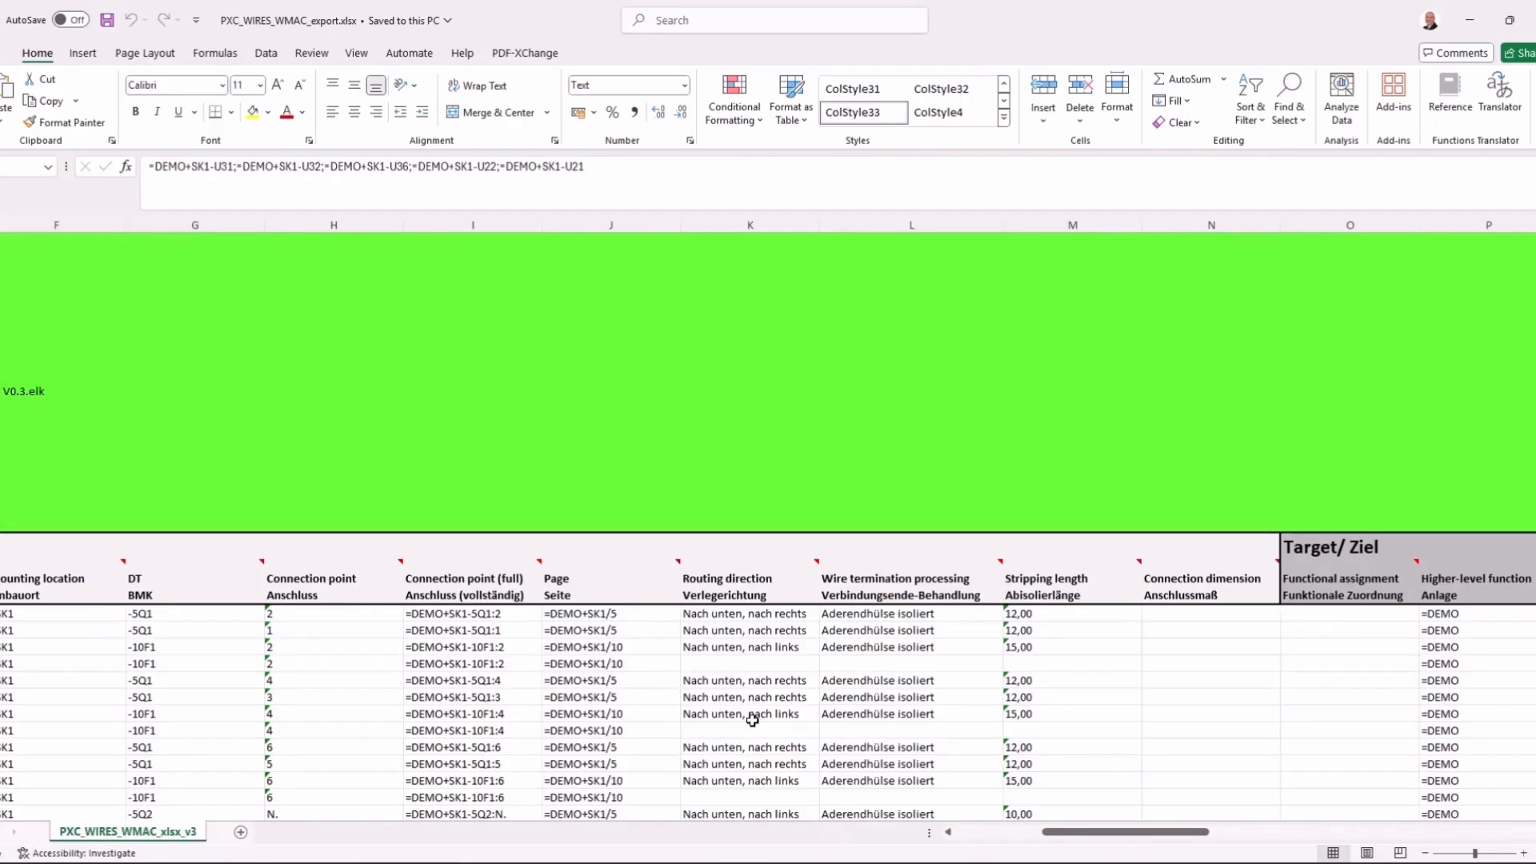
{"action": "mouse_move", "coordinate": [747, 583]}
{"action": "left_click_drag", "start_coordinate": [1084, 832], "coordinate": [1400, 851]}
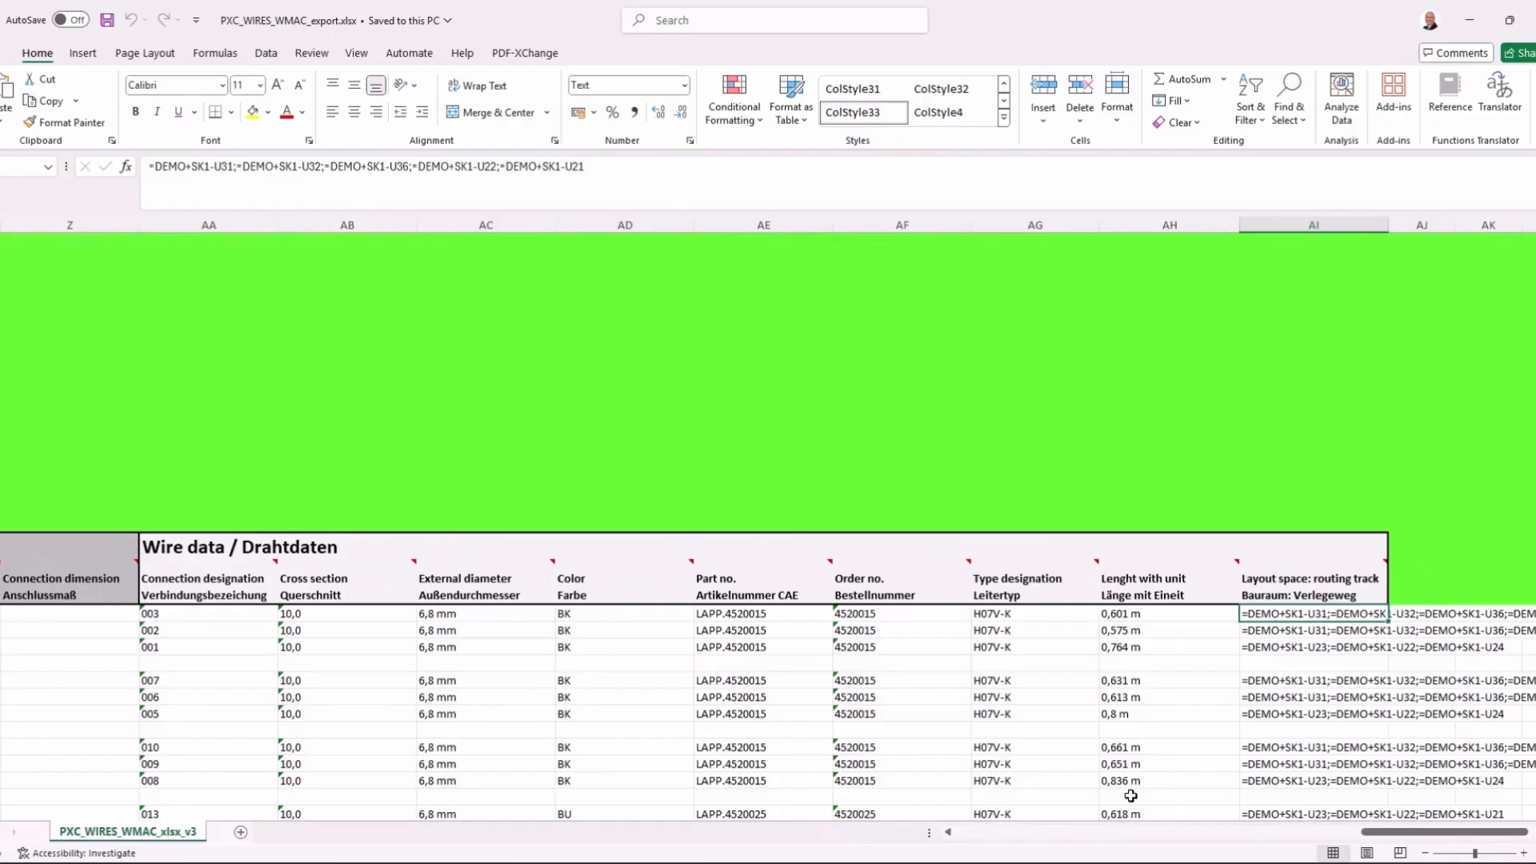
{"action": "mouse_move", "coordinate": [1396, 840]}
{"action": "left_mouse_down"}
{"action": "mouse_move", "coordinate": [1220, 856]}
{"action": "mouse_move", "coordinate": [1372, 856]}
{"action": "left_mouse_up"}
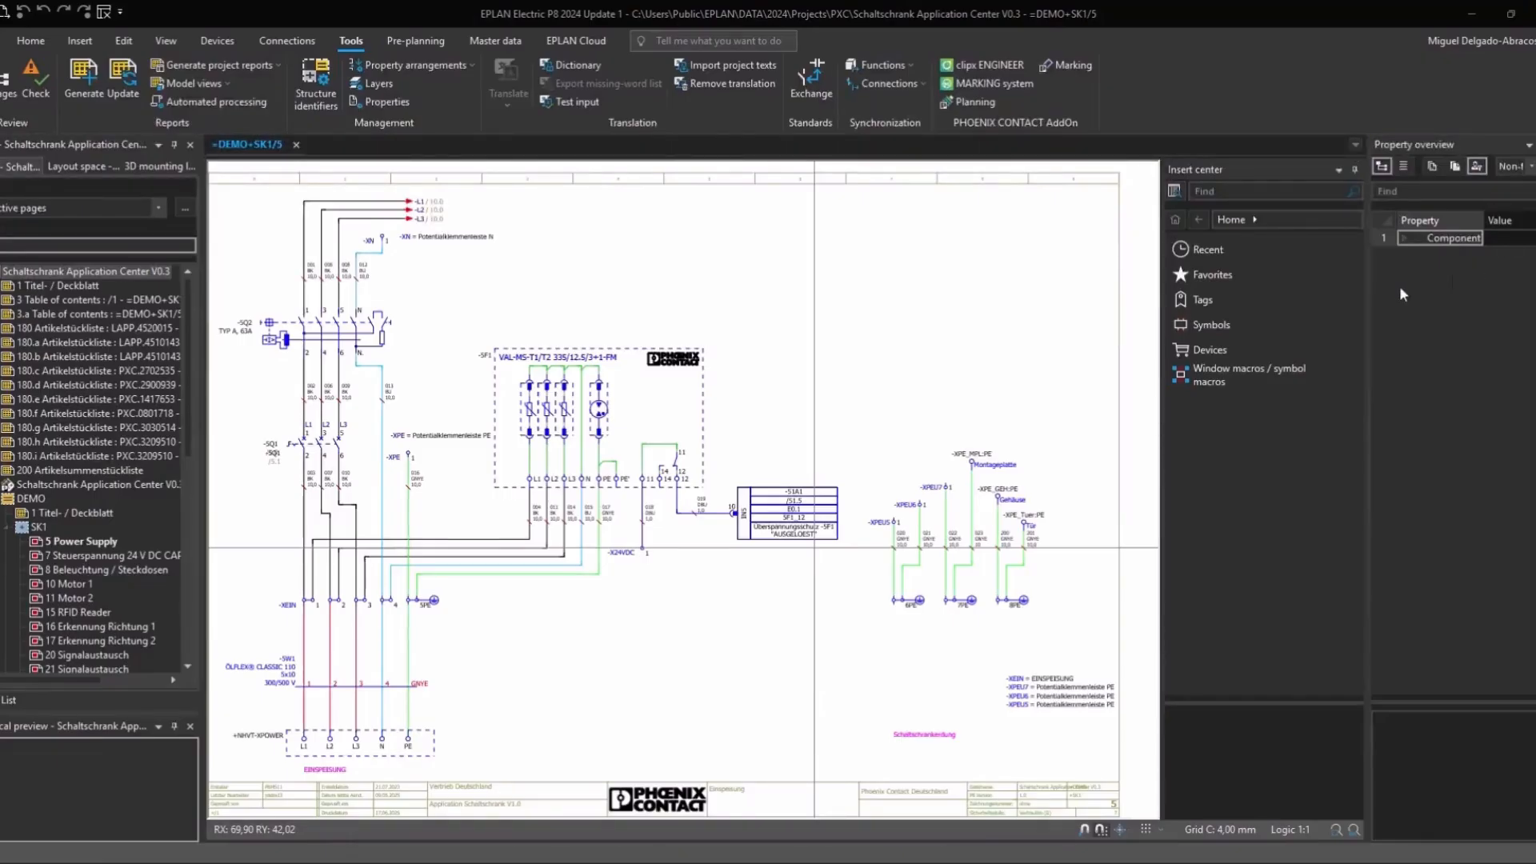
Step: Export the whole project's marking texts to MARKING system using the Demo configuration
{"action": "left_click", "coordinate": [59, 270]}
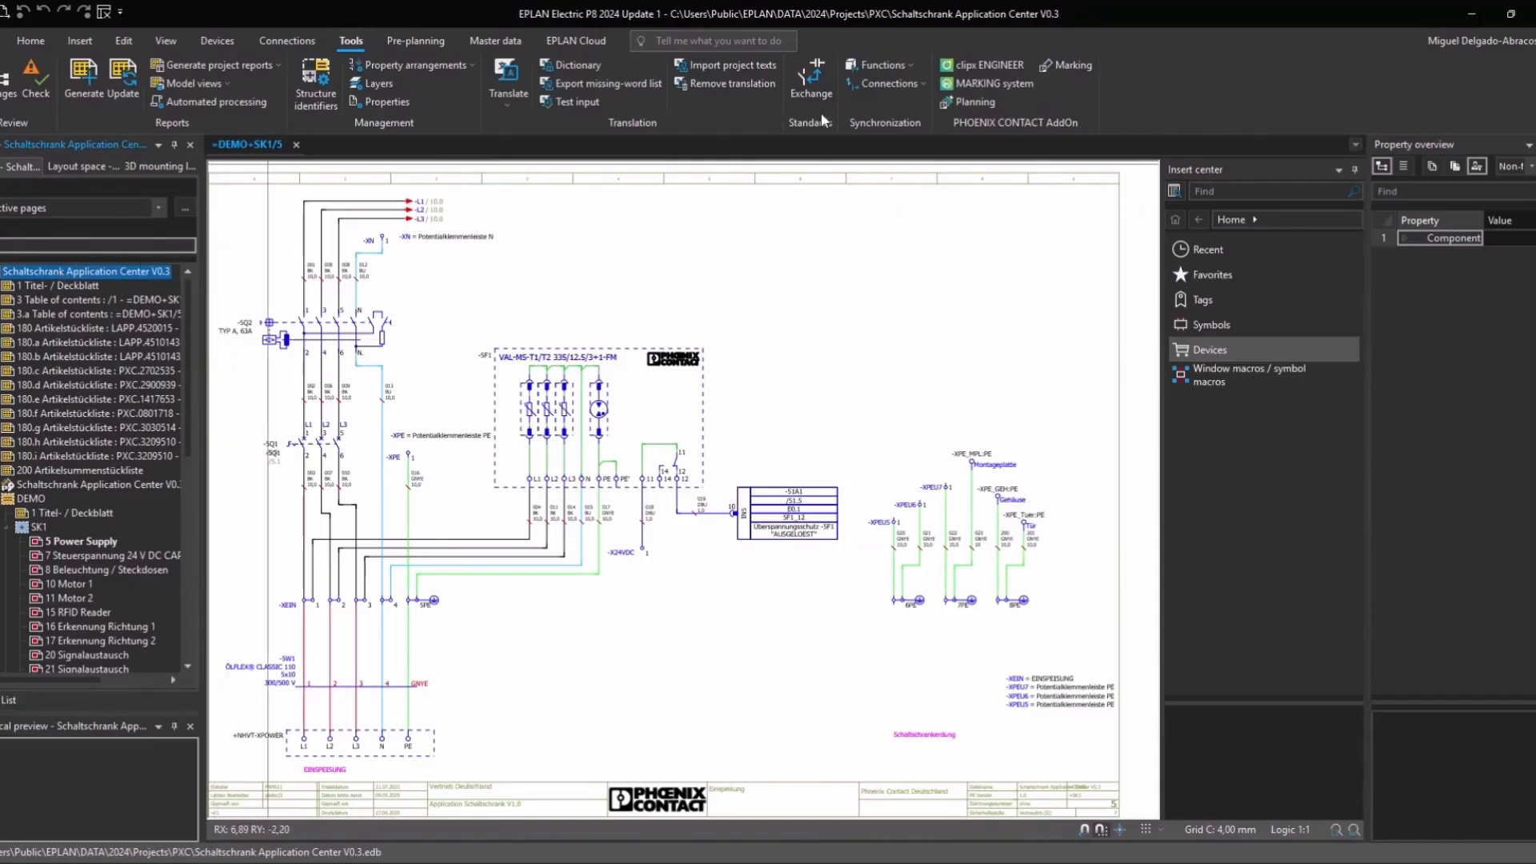
{"action": "left_click", "coordinate": [1016, 84]}
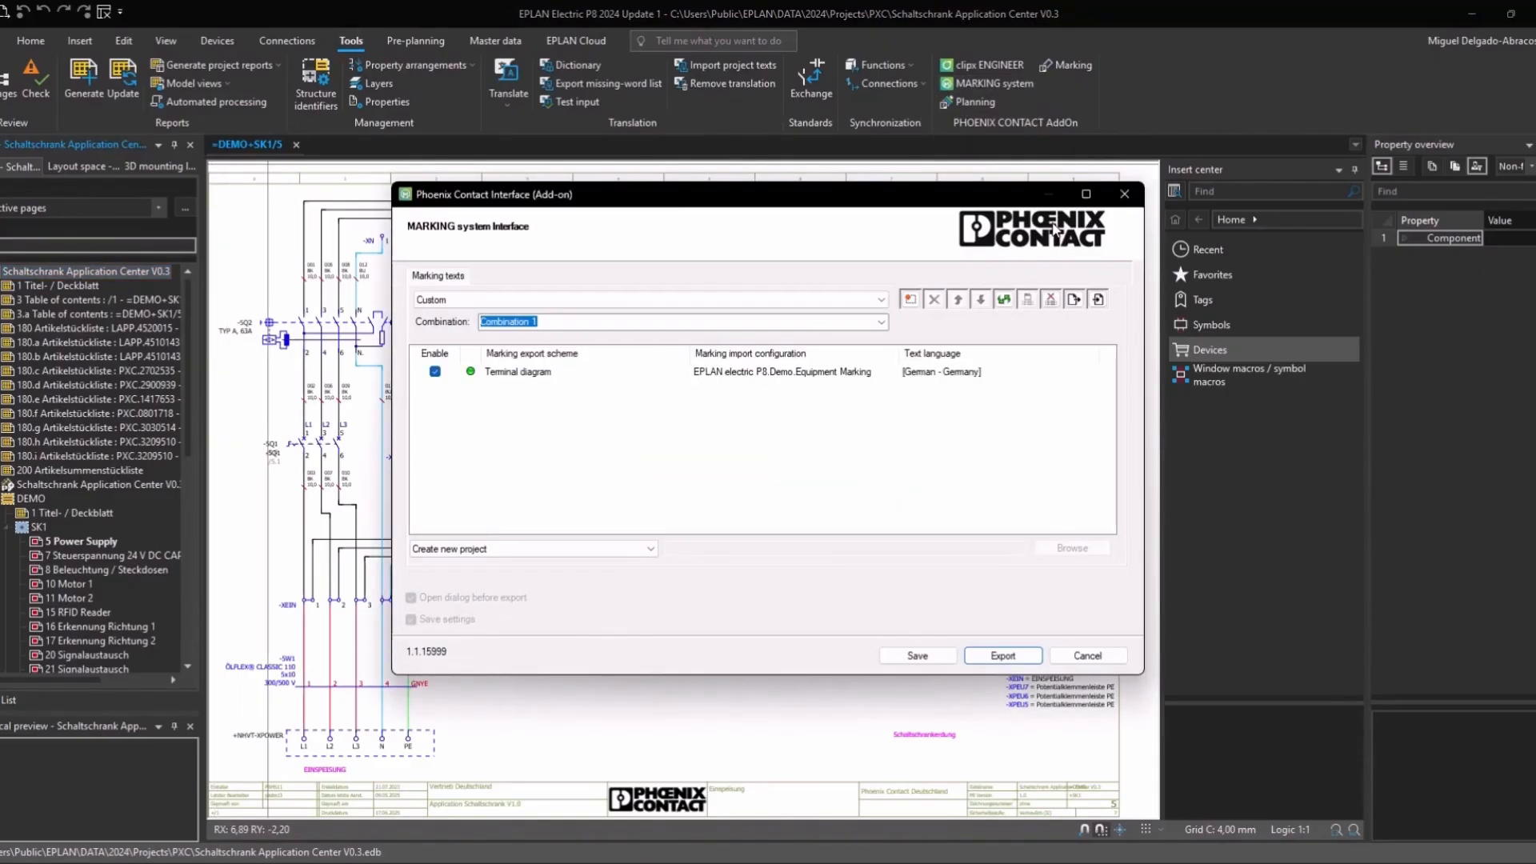
{"action": "left_click", "coordinate": [880, 302]}
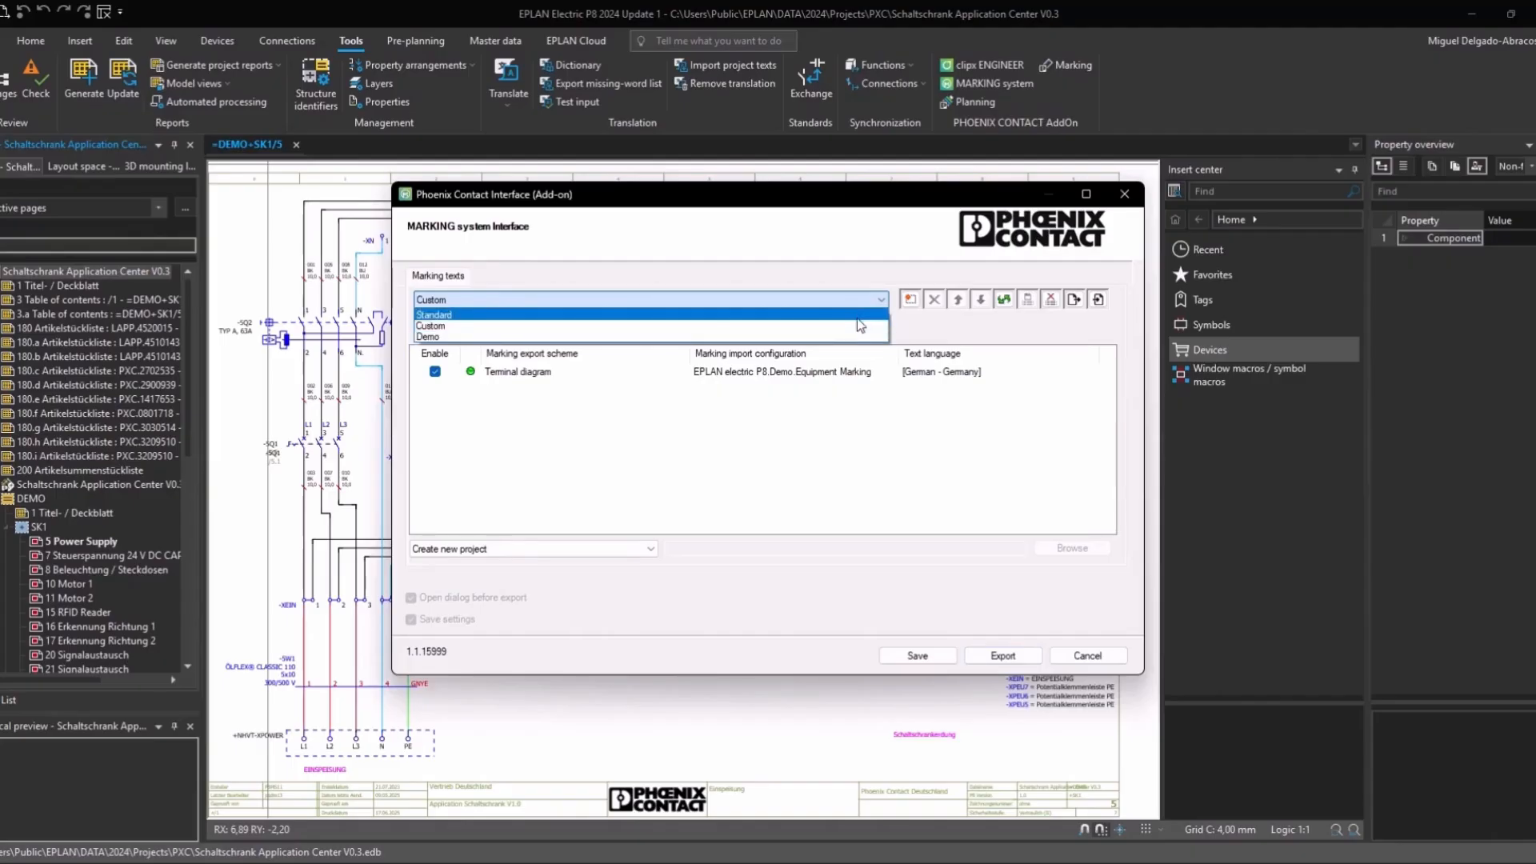
{"action": "left_click", "coordinate": [857, 315]}
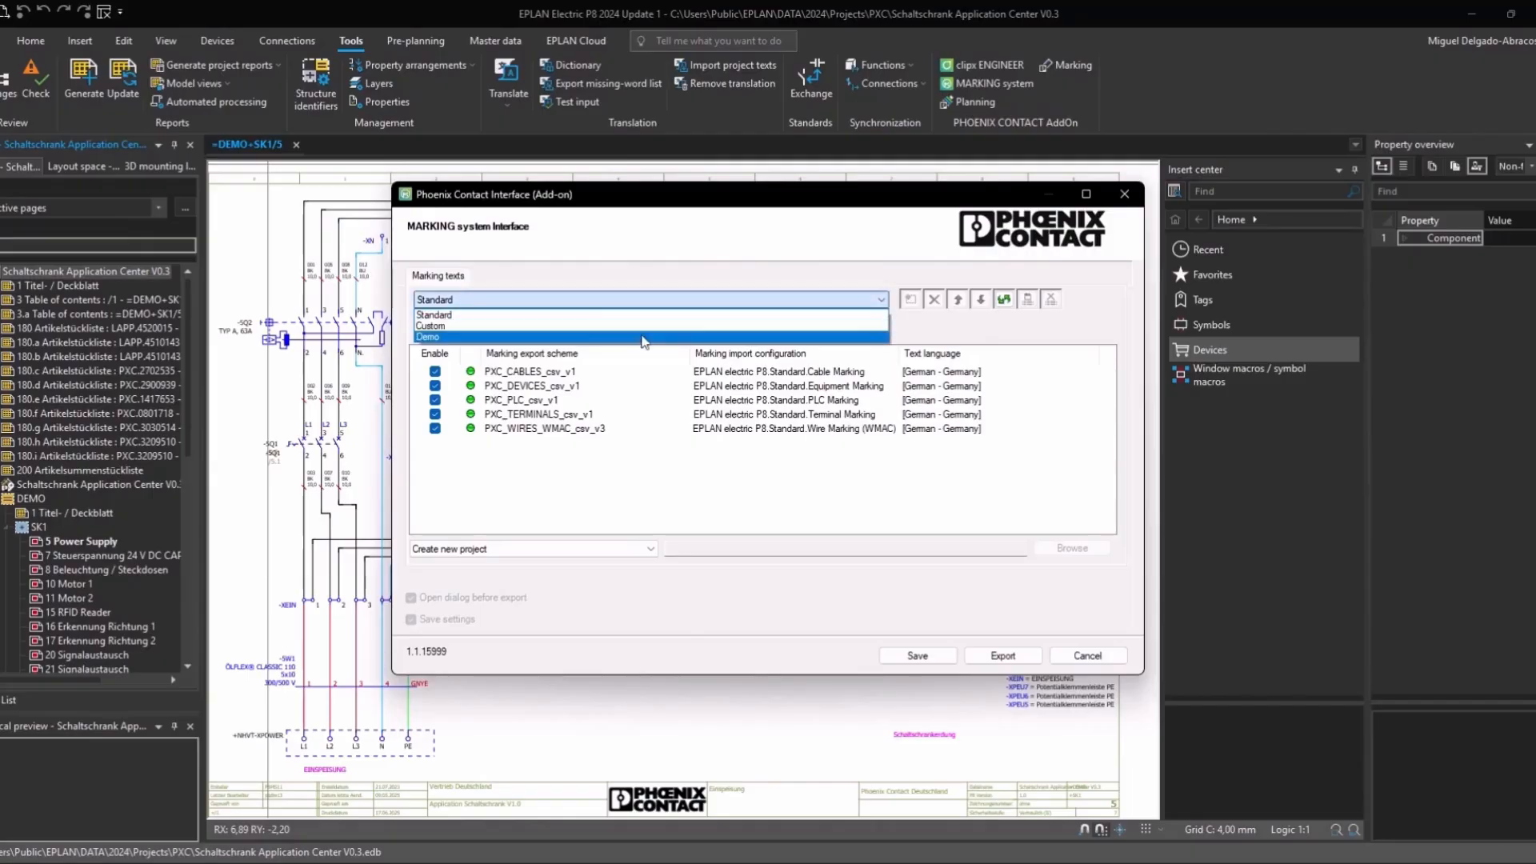
{"action": "left_click", "coordinate": [589, 337]}
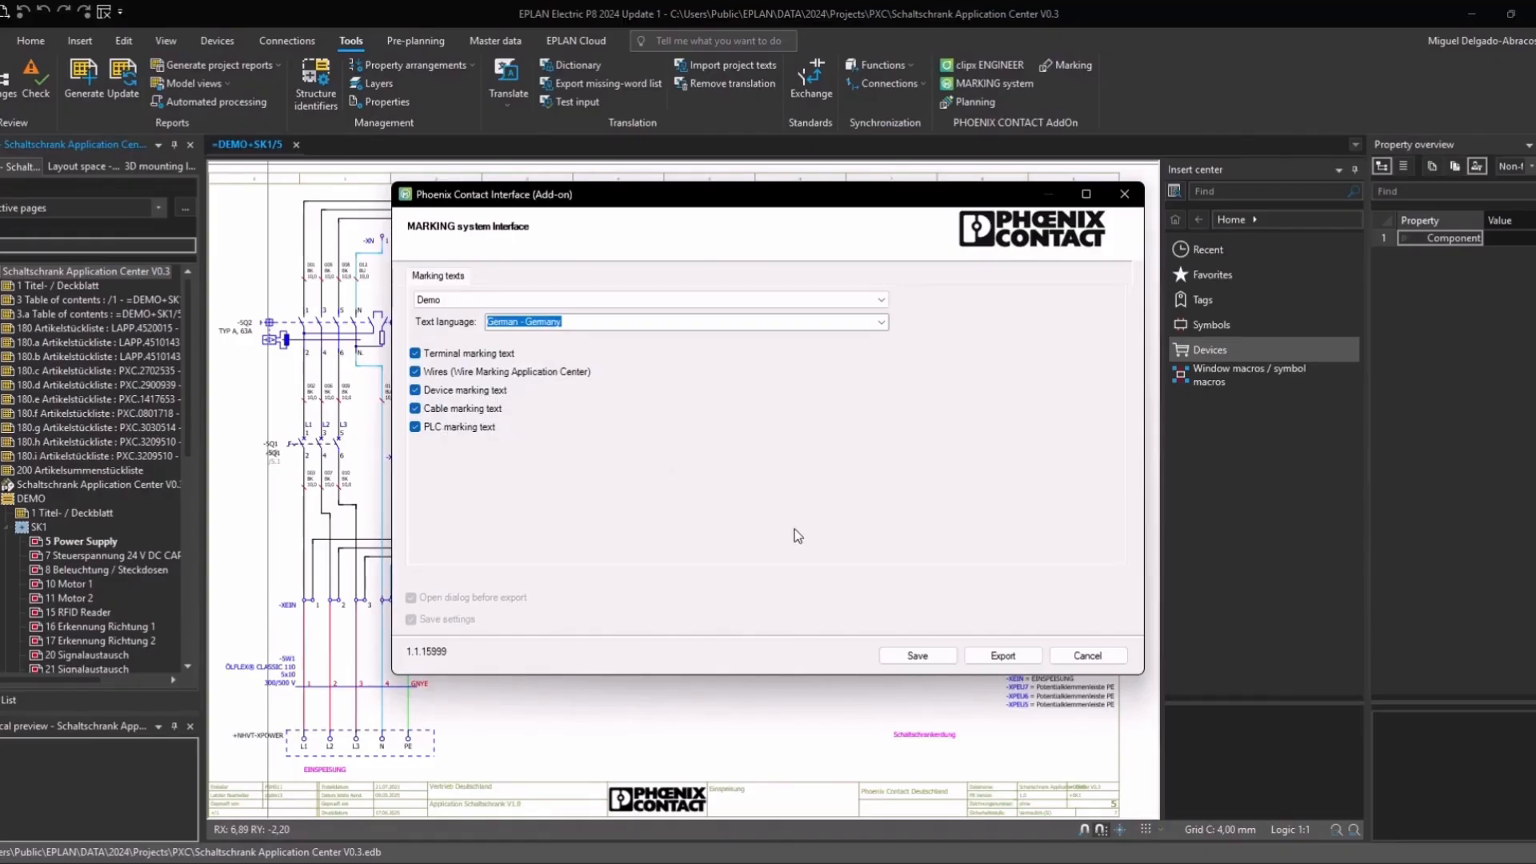
{"action": "left_click", "coordinate": [1003, 656]}
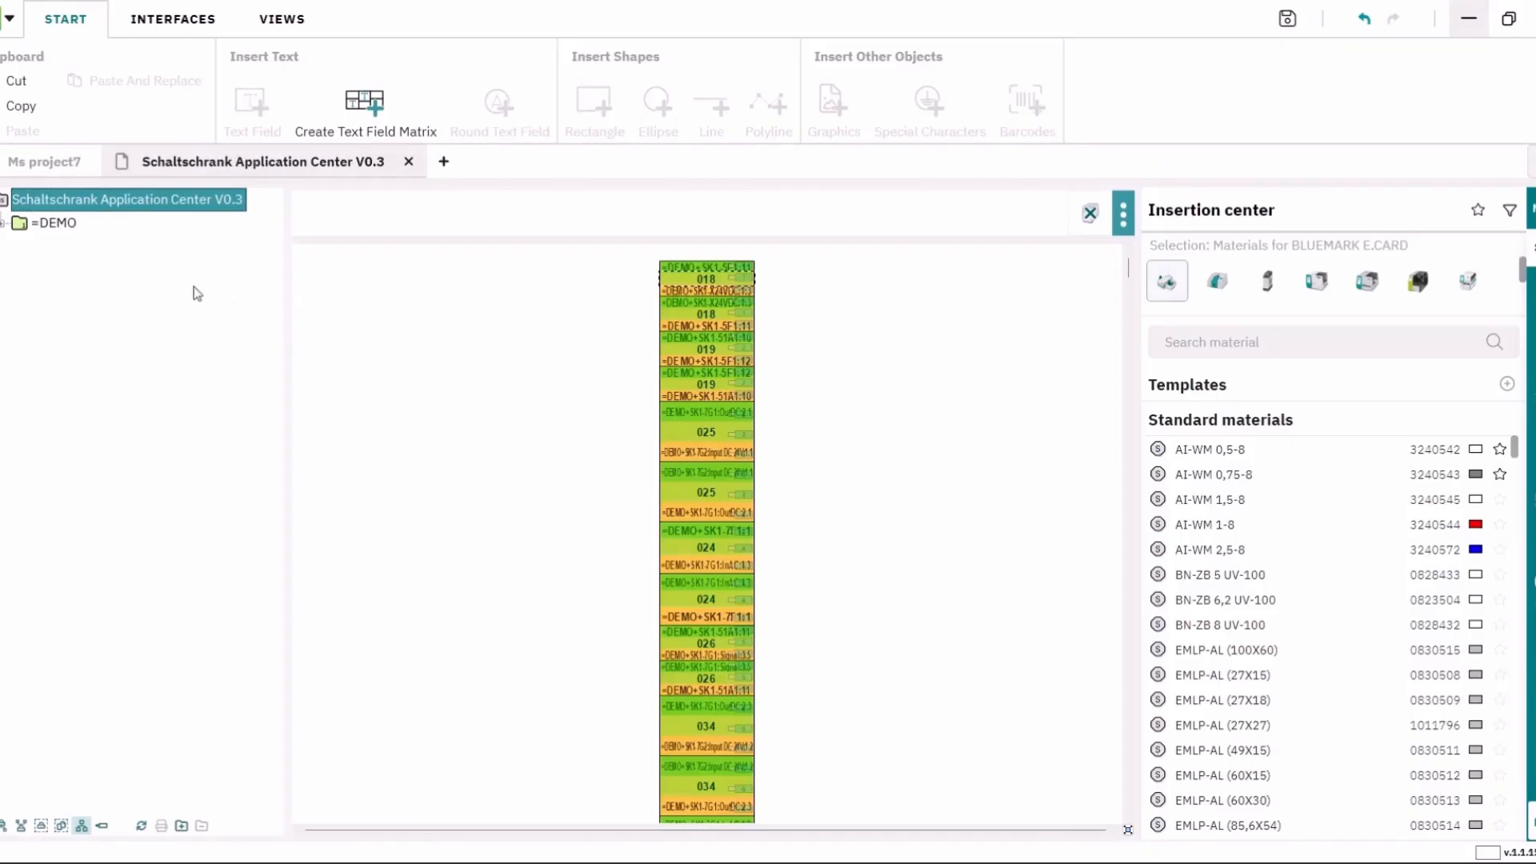
Step: Expand =DEMO and +SK1 in the project tree and scroll down to the terminal strips
{"action": "left_click", "coordinate": [3, 225]}
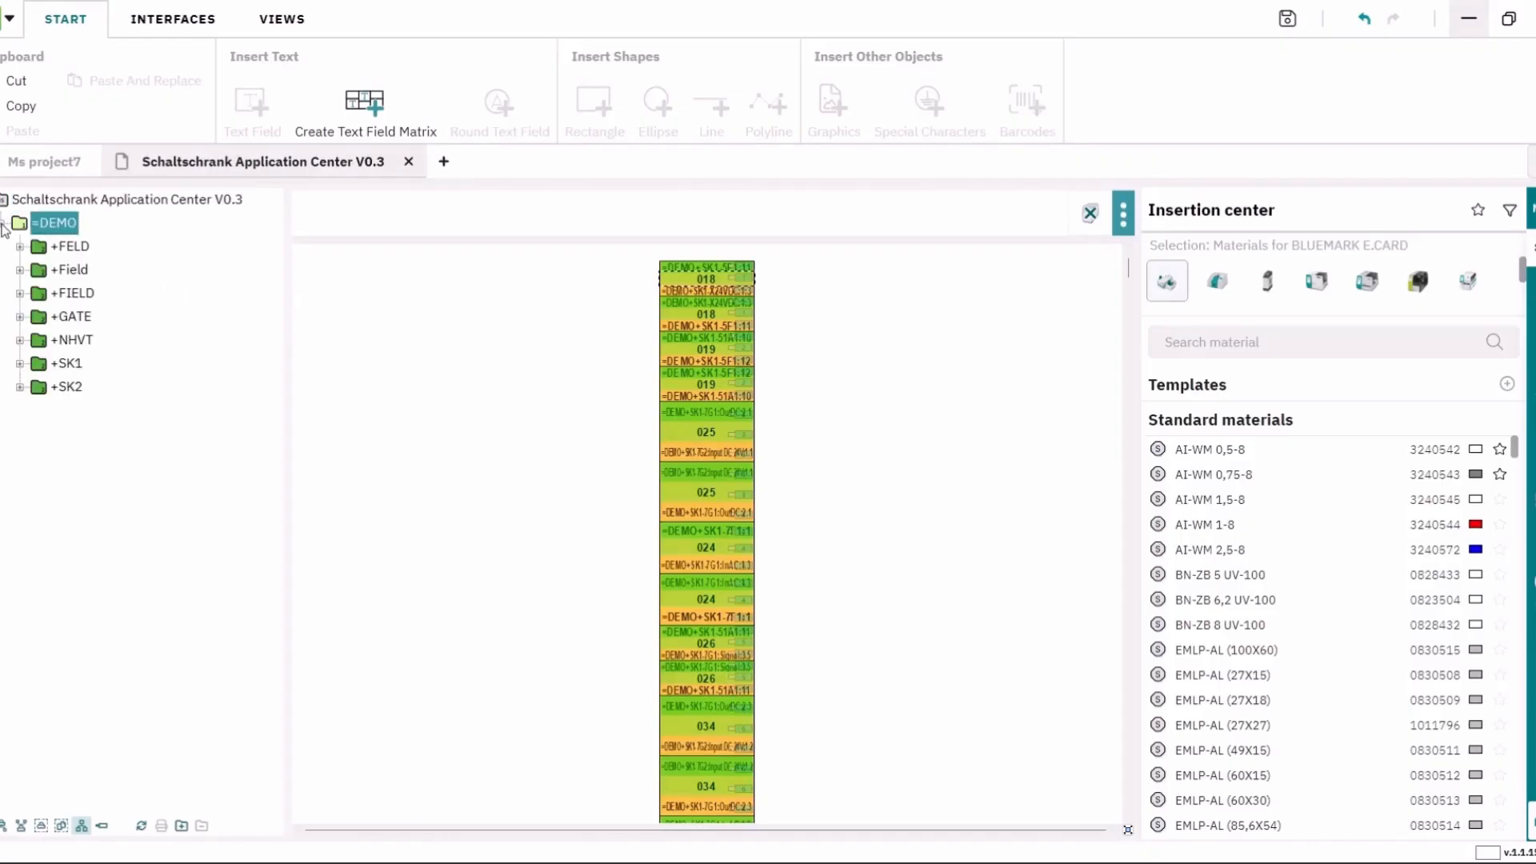
{"action": "left_click", "coordinate": [20, 364]}
{"action": "scroll", "coordinate": [136, 496], "scroll_direction": "down", "scroll_amount": 10}
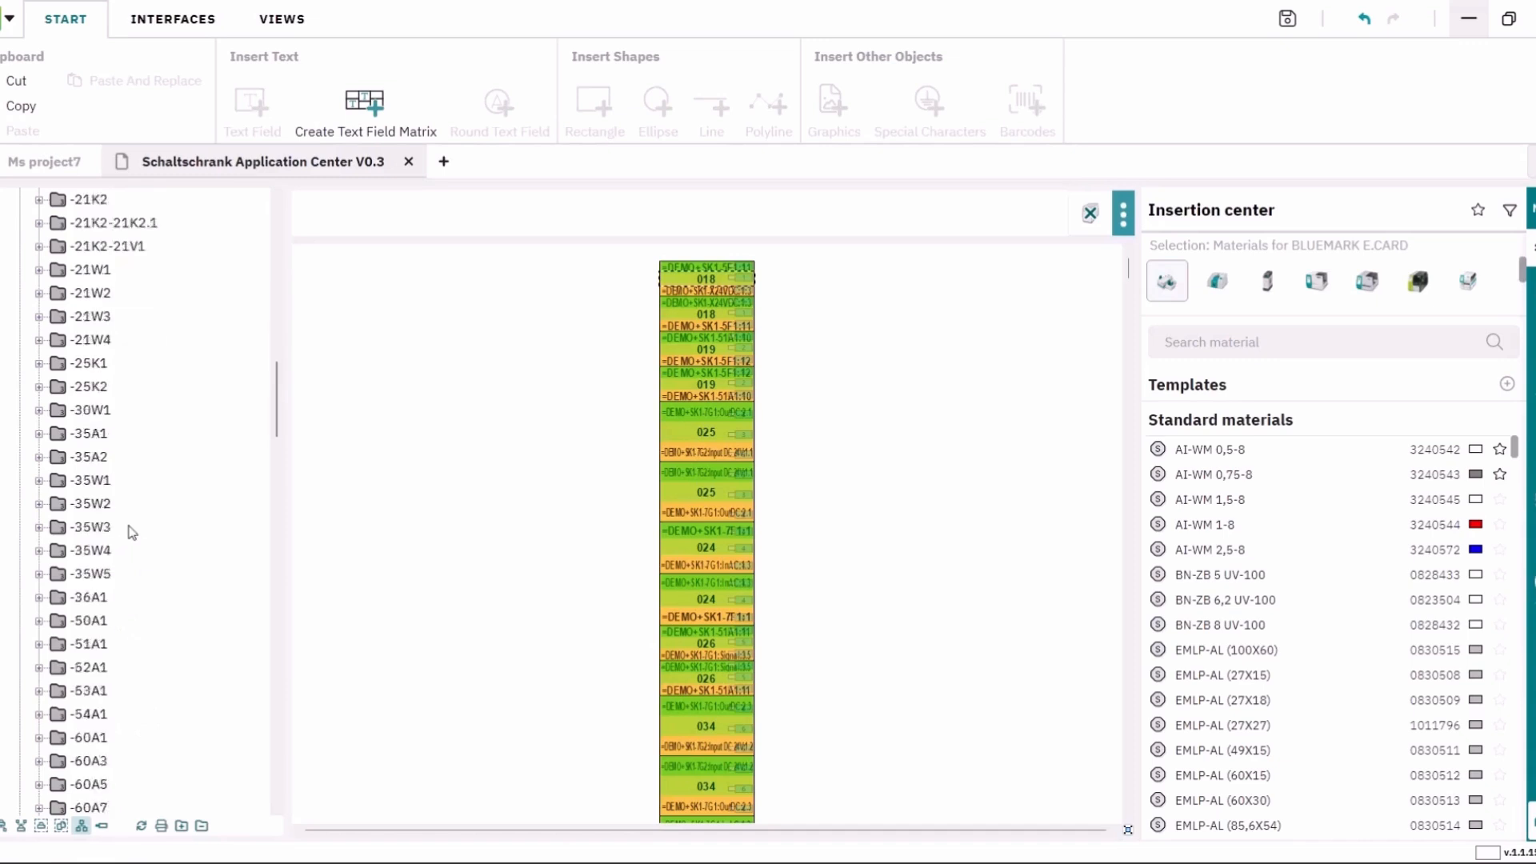
{"action": "scroll", "coordinate": [132, 533], "scroll_direction": "down", "scroll_amount": 15}
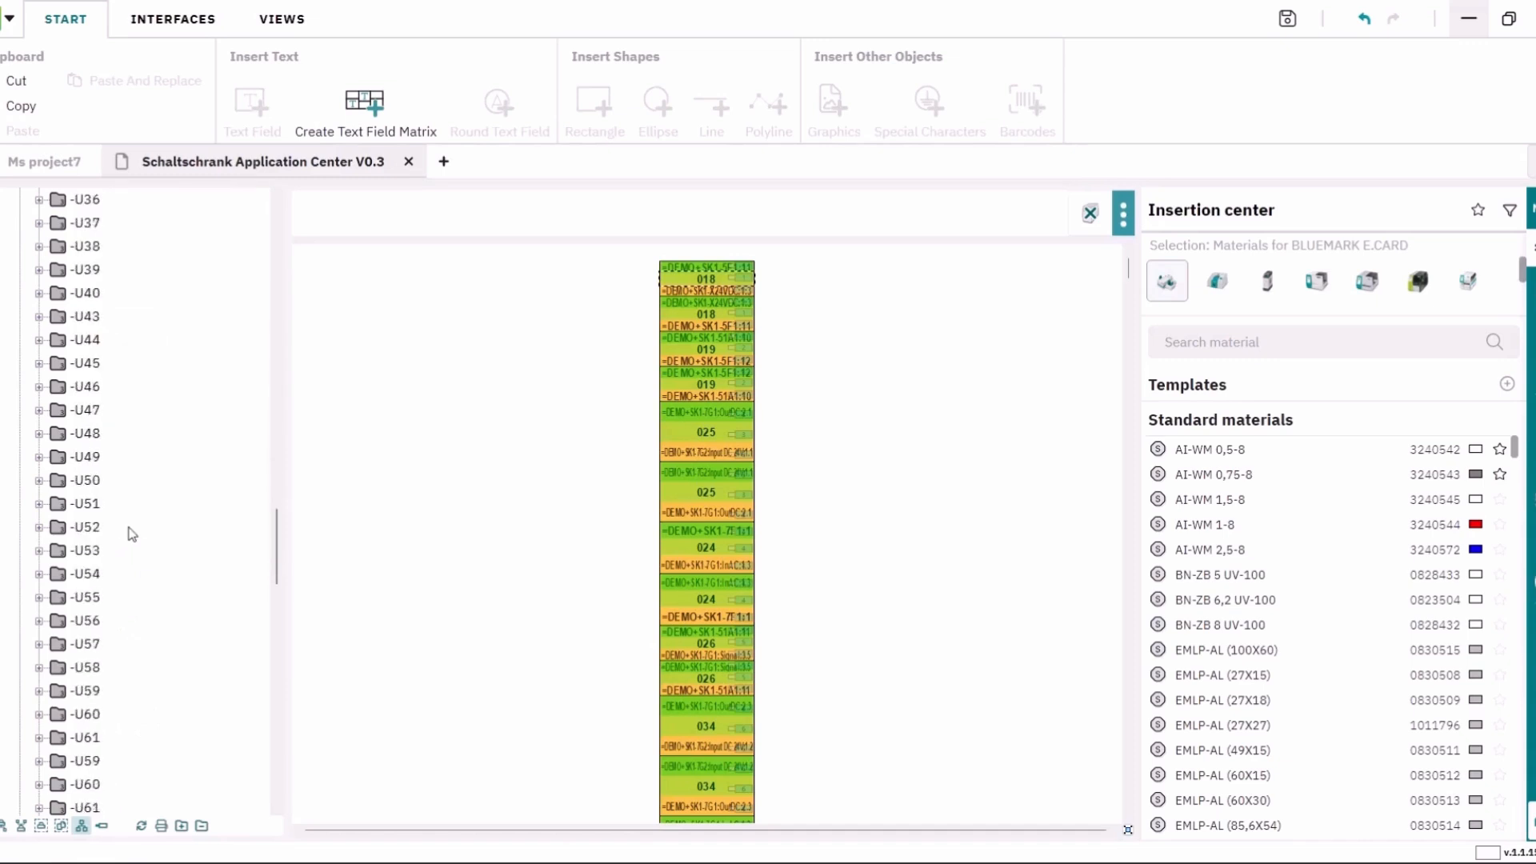
{"action": "scroll", "coordinate": [132, 534], "scroll_direction": "down", "scroll_amount": 14}
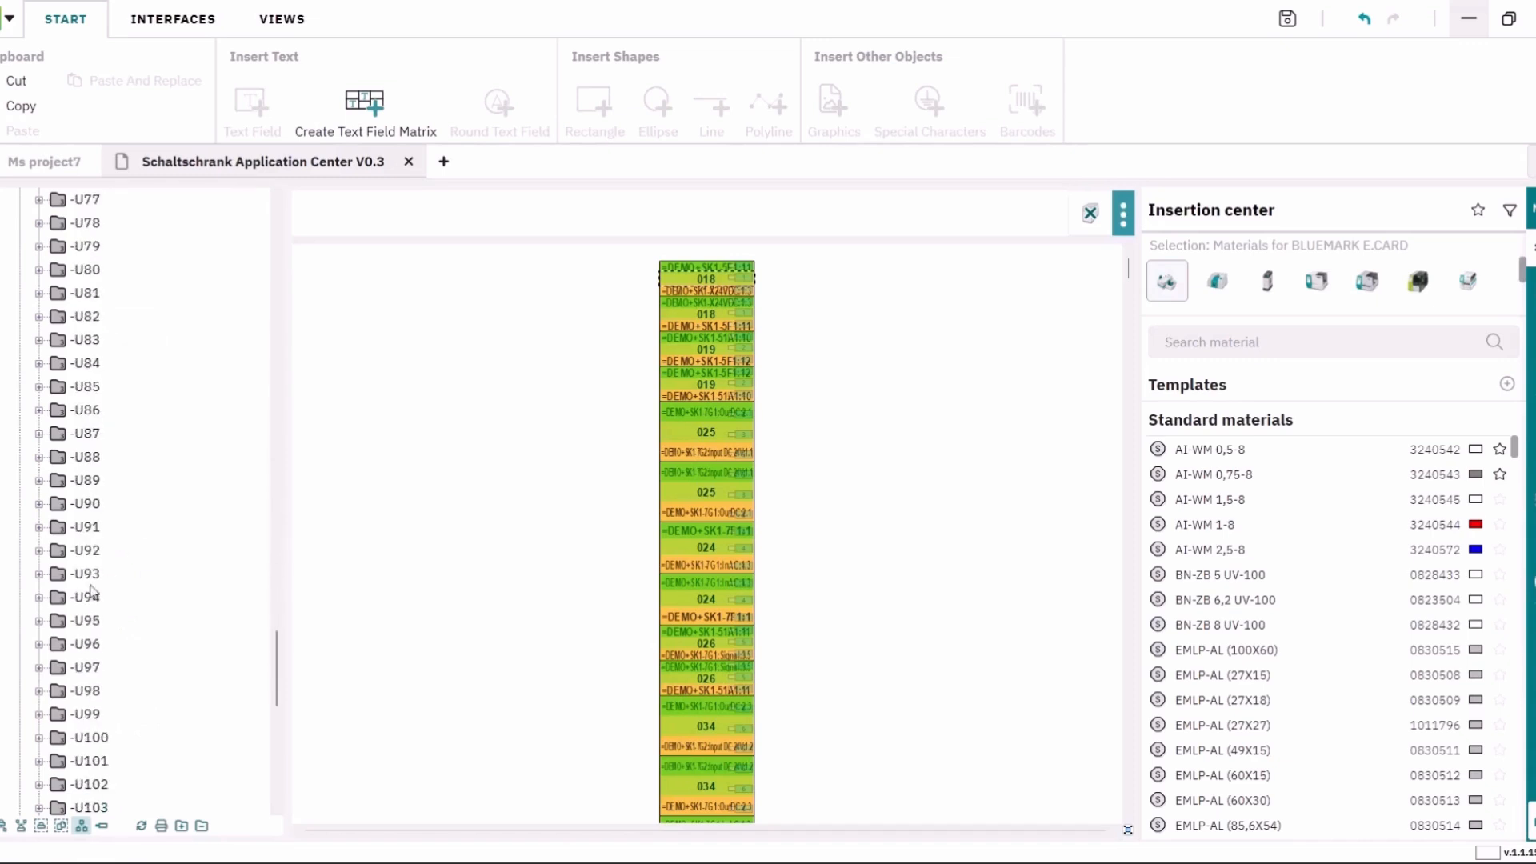
{"action": "scroll", "coordinate": [90, 591], "scroll_direction": "down", "scroll_amount": 12}
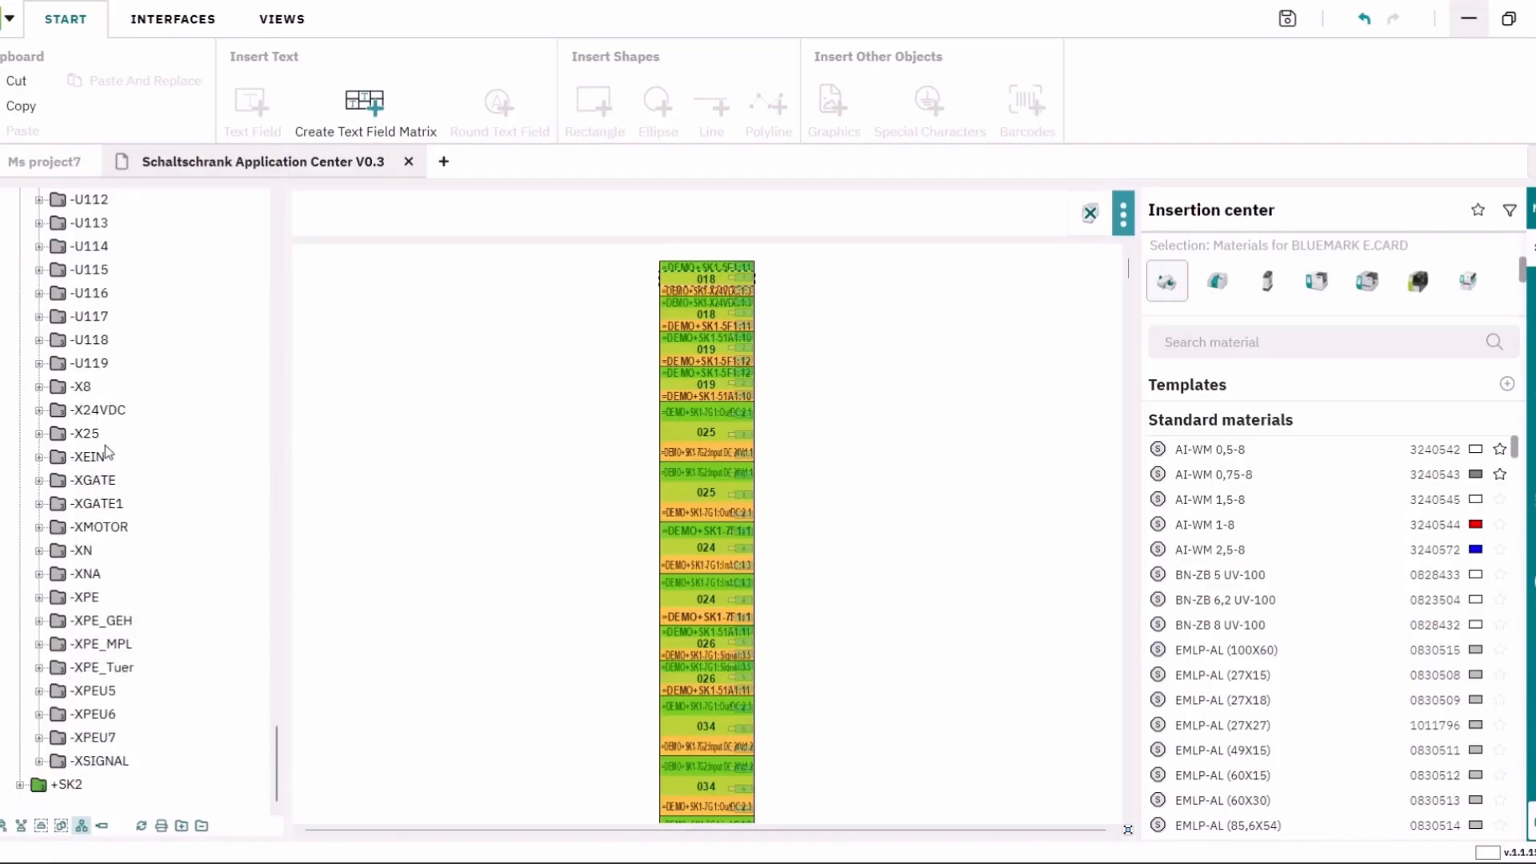
Step: Select terminal strip -XEIN and zoom around its UCT-TM 6 terminal marker card
{"action": "left_click", "coordinate": [88, 462]}
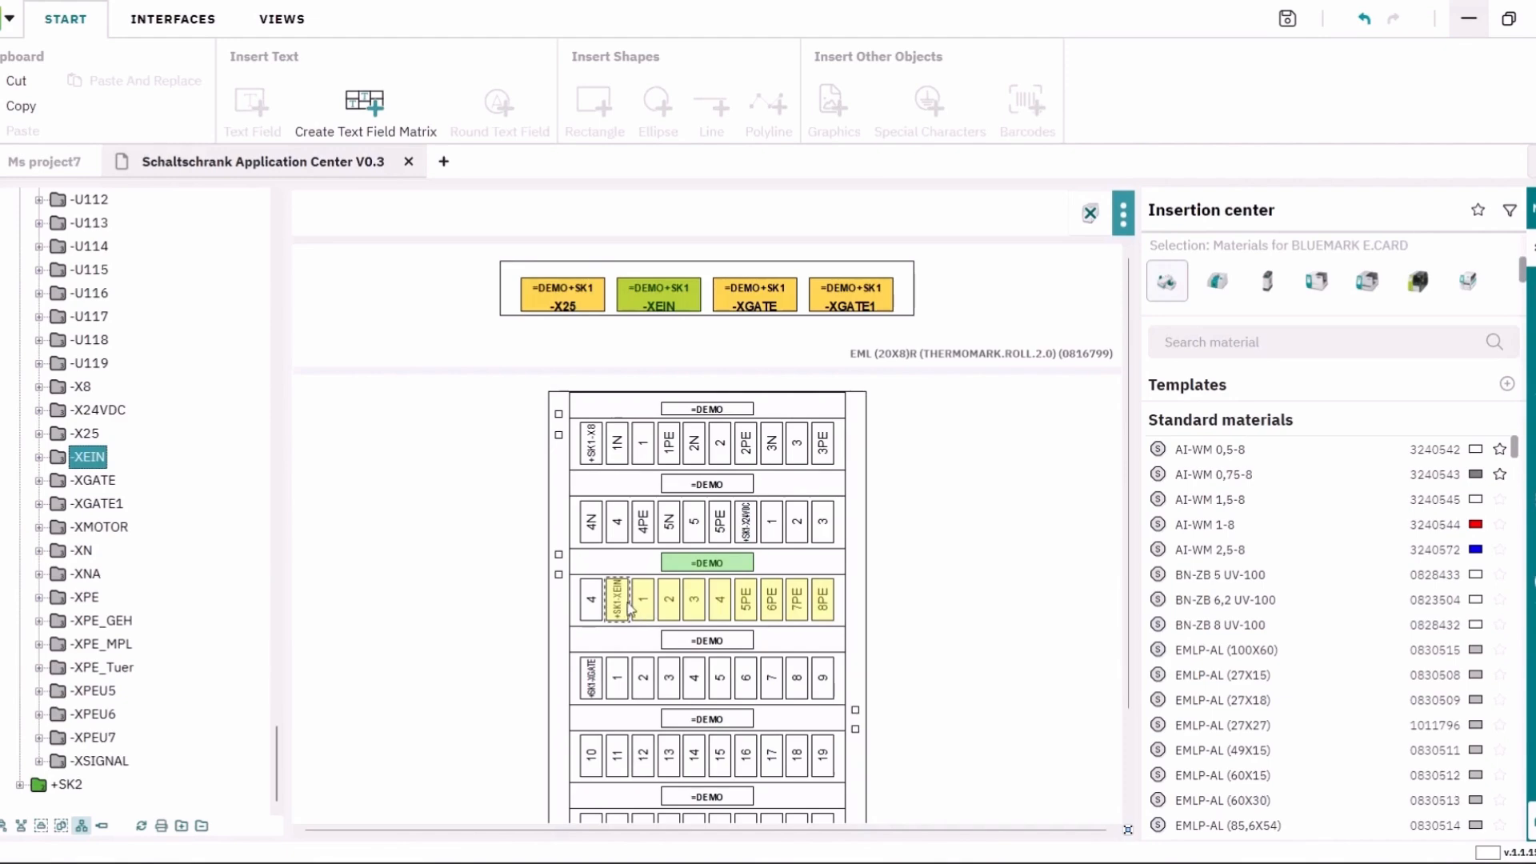
{"action": "scroll", "coordinate": [618, 612], "scroll_direction": "up", "scroll_amount": 5}
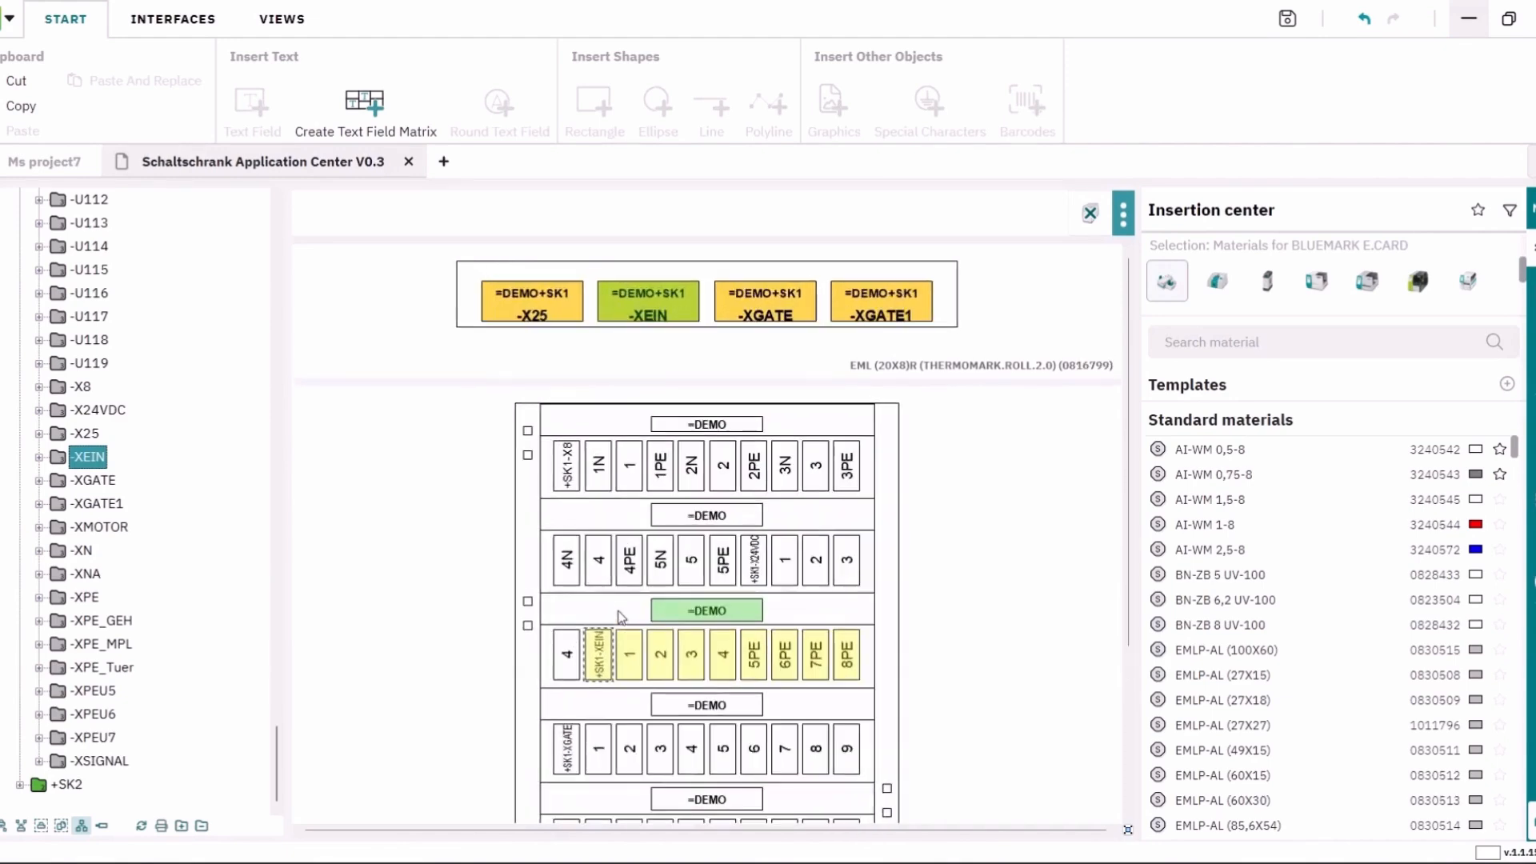
{"action": "scroll", "coordinate": [548, 704], "scroll_direction": "down", "scroll_amount": 3}
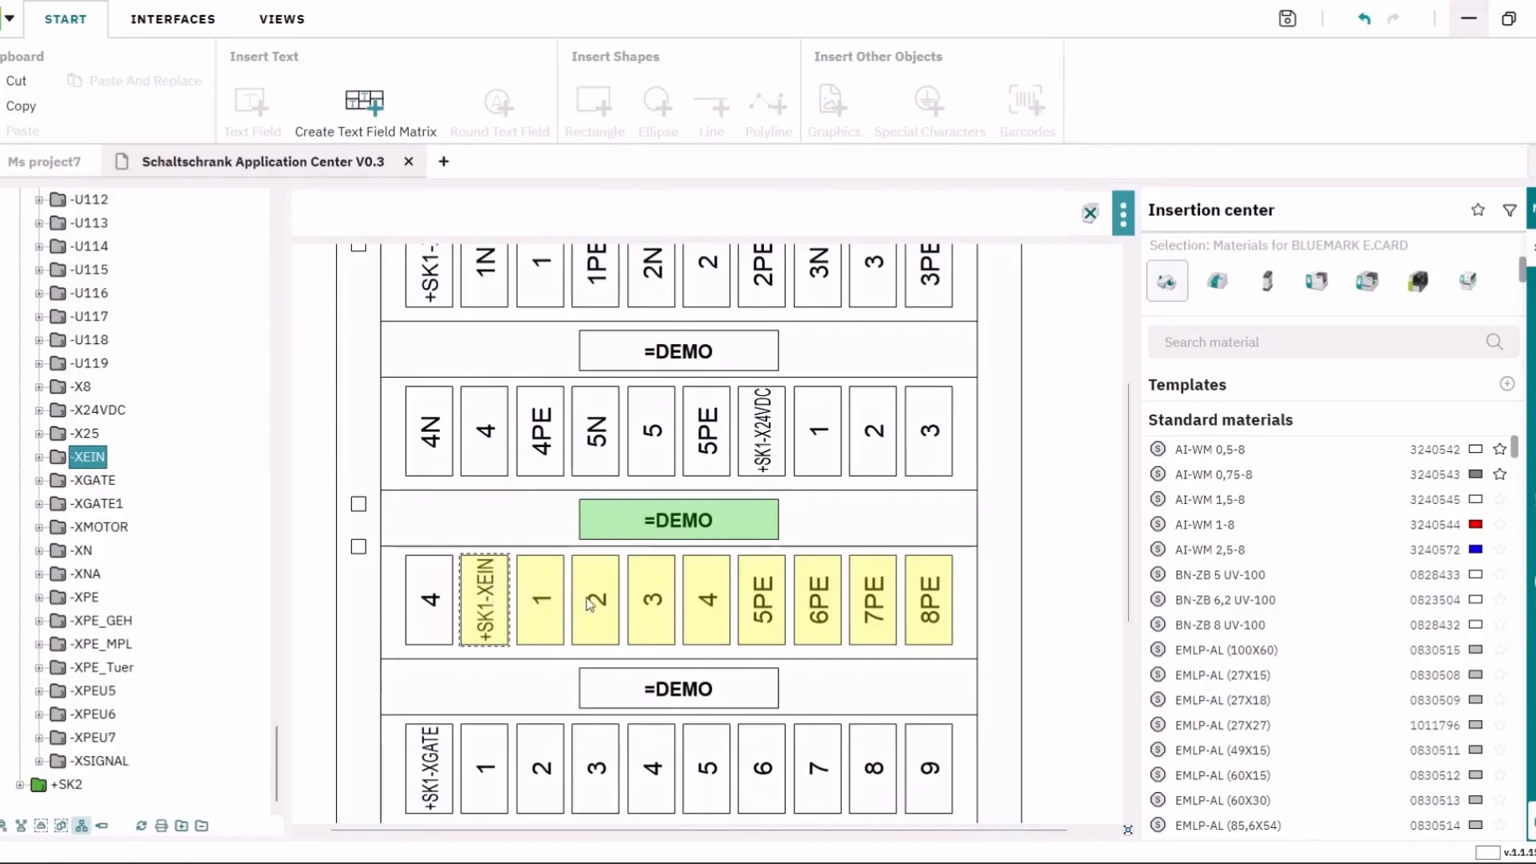
{"action": "scroll", "coordinate": [859, 539], "scroll_direction": "up", "scroll_amount": 4}
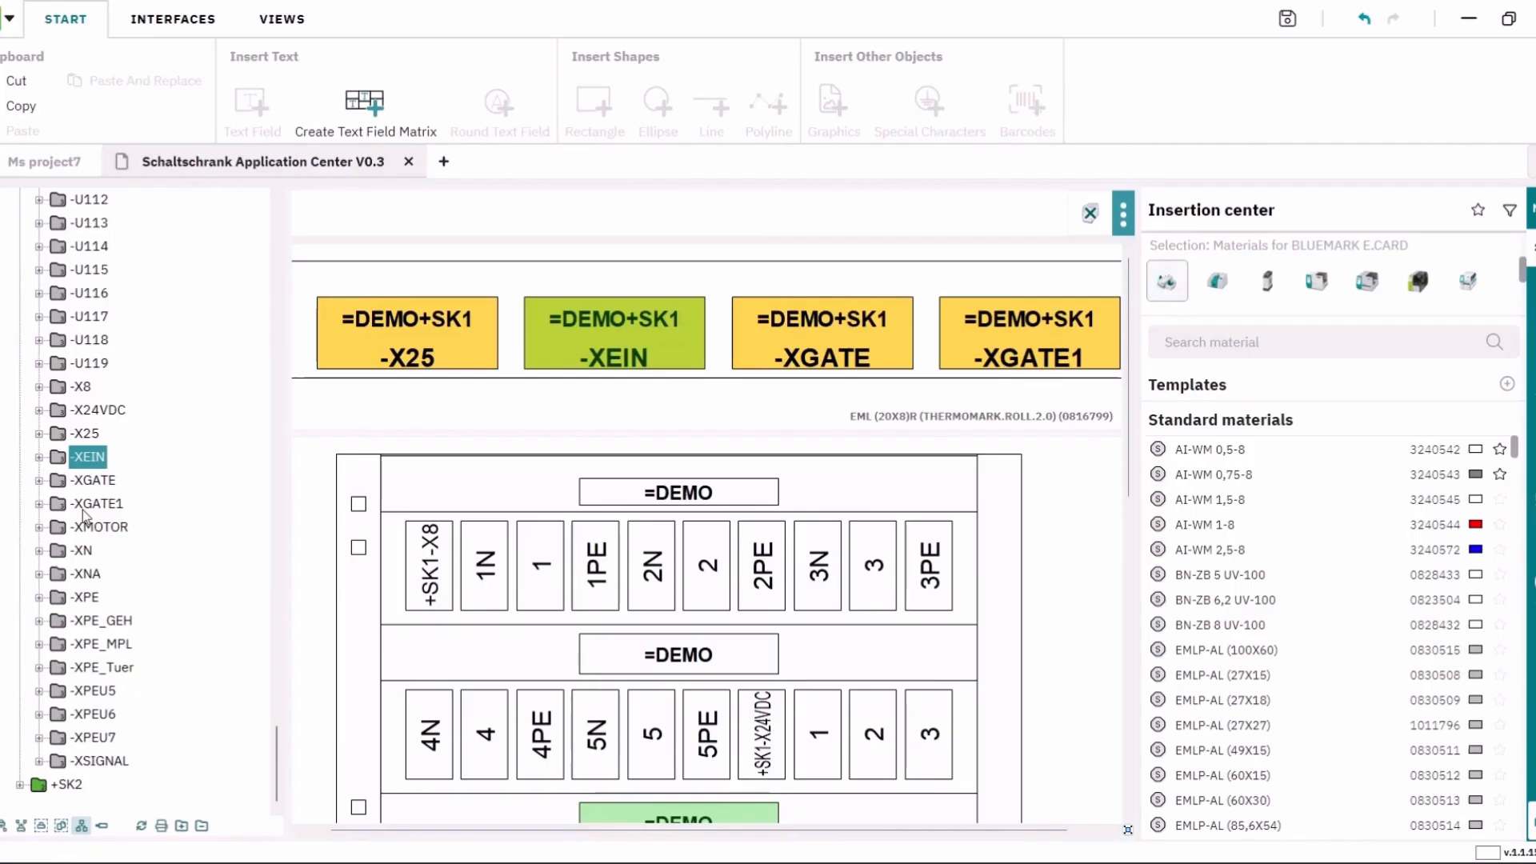
{"action": "mouse_move", "coordinate": [276, 764]}
{"action": "left_mouse_down"}
{"action": "mouse_move", "coordinate": [269, 528]}
{"action": "mouse_move", "coordinate": [286, 764]}
{"action": "left_mouse_up"}
{"action": "scroll", "coordinate": [984, 538], "scroll_direction": "down", "scroll_amount": 10}
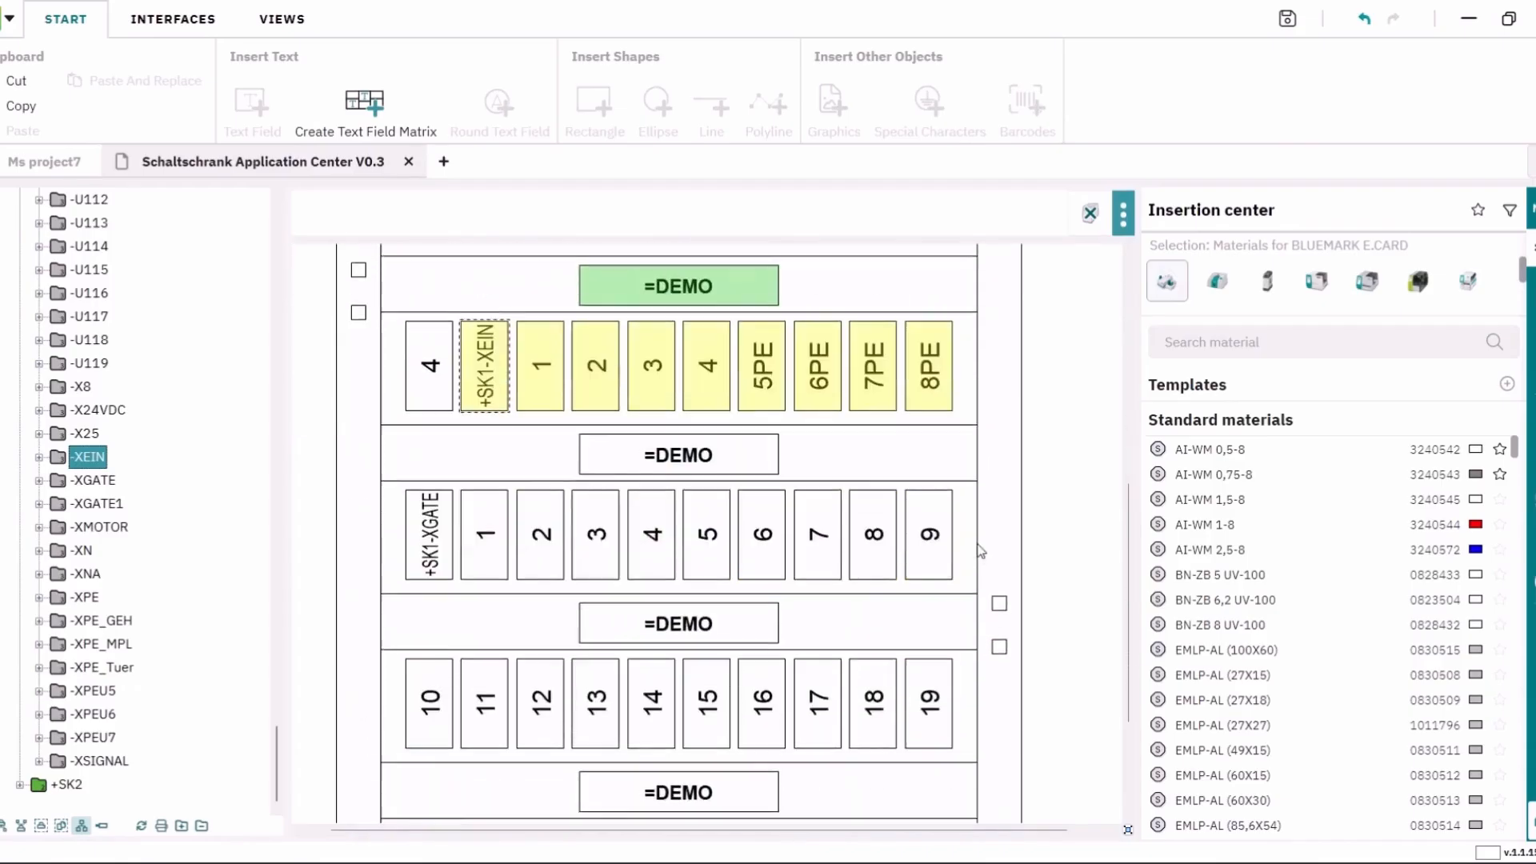
{"action": "scroll", "coordinate": [978, 542], "scroll_direction": "down", "scroll_amount": 1}
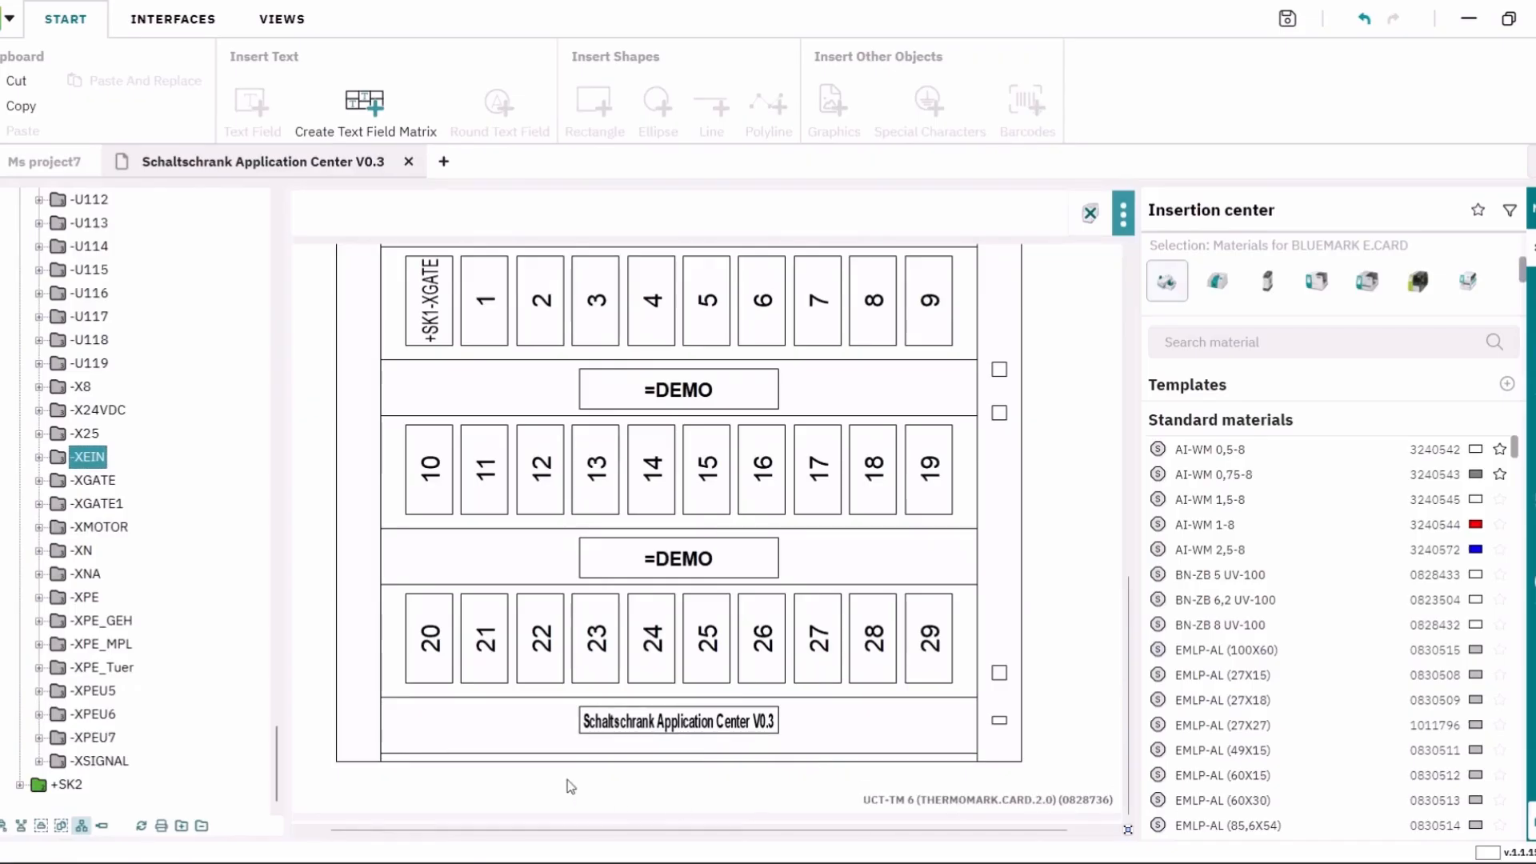
Step: In the material view, view E-WM, EML, US-WMTB, UCT-TM 6 and EMT markers, ending on E-WM
{"action": "left_click", "coordinate": [81, 827]}
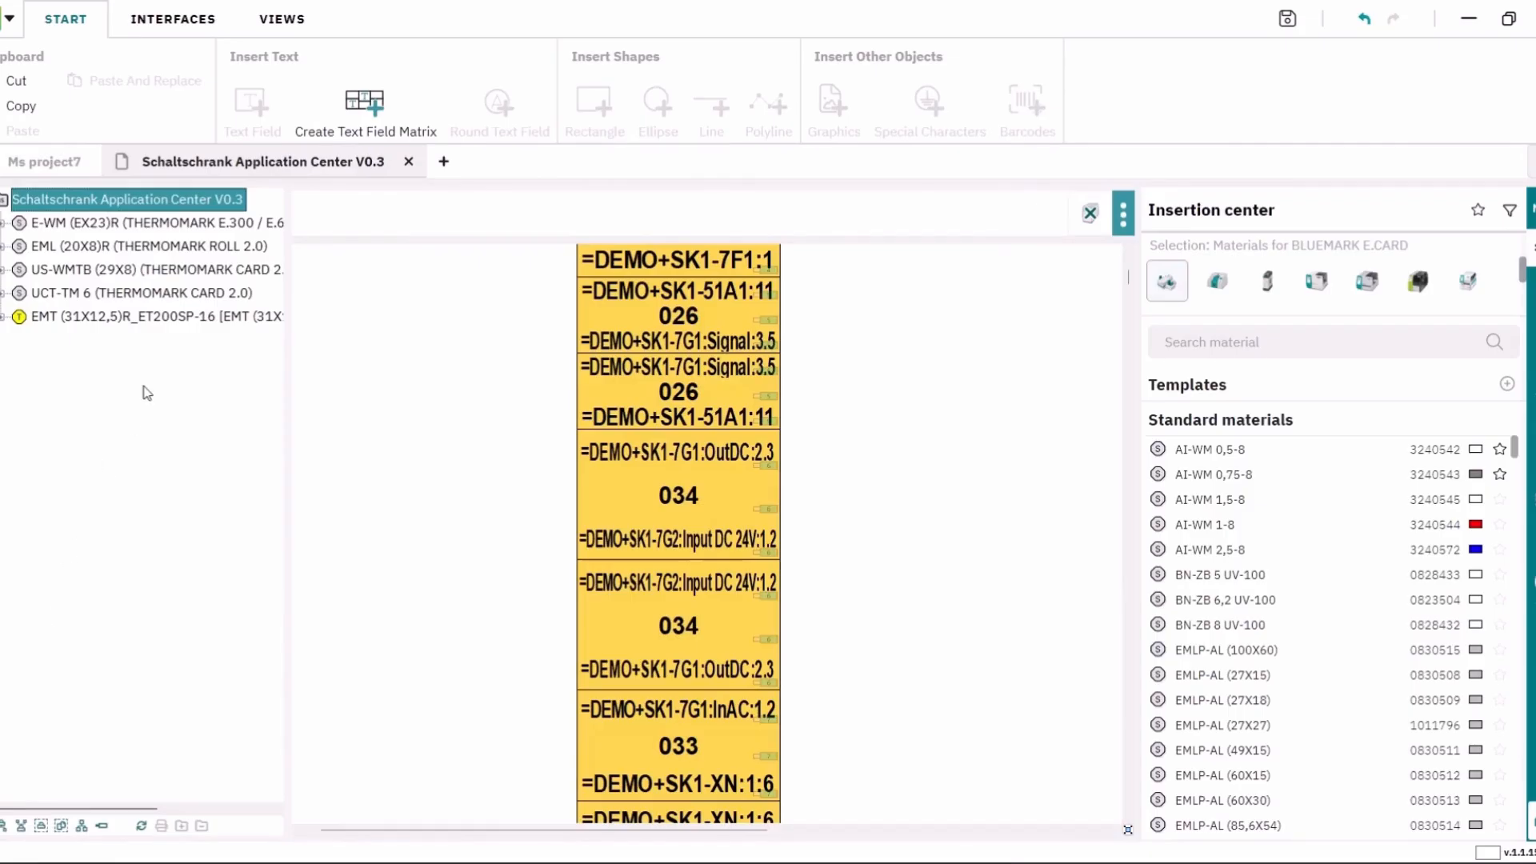
{"action": "left_click", "coordinate": [155, 224]}
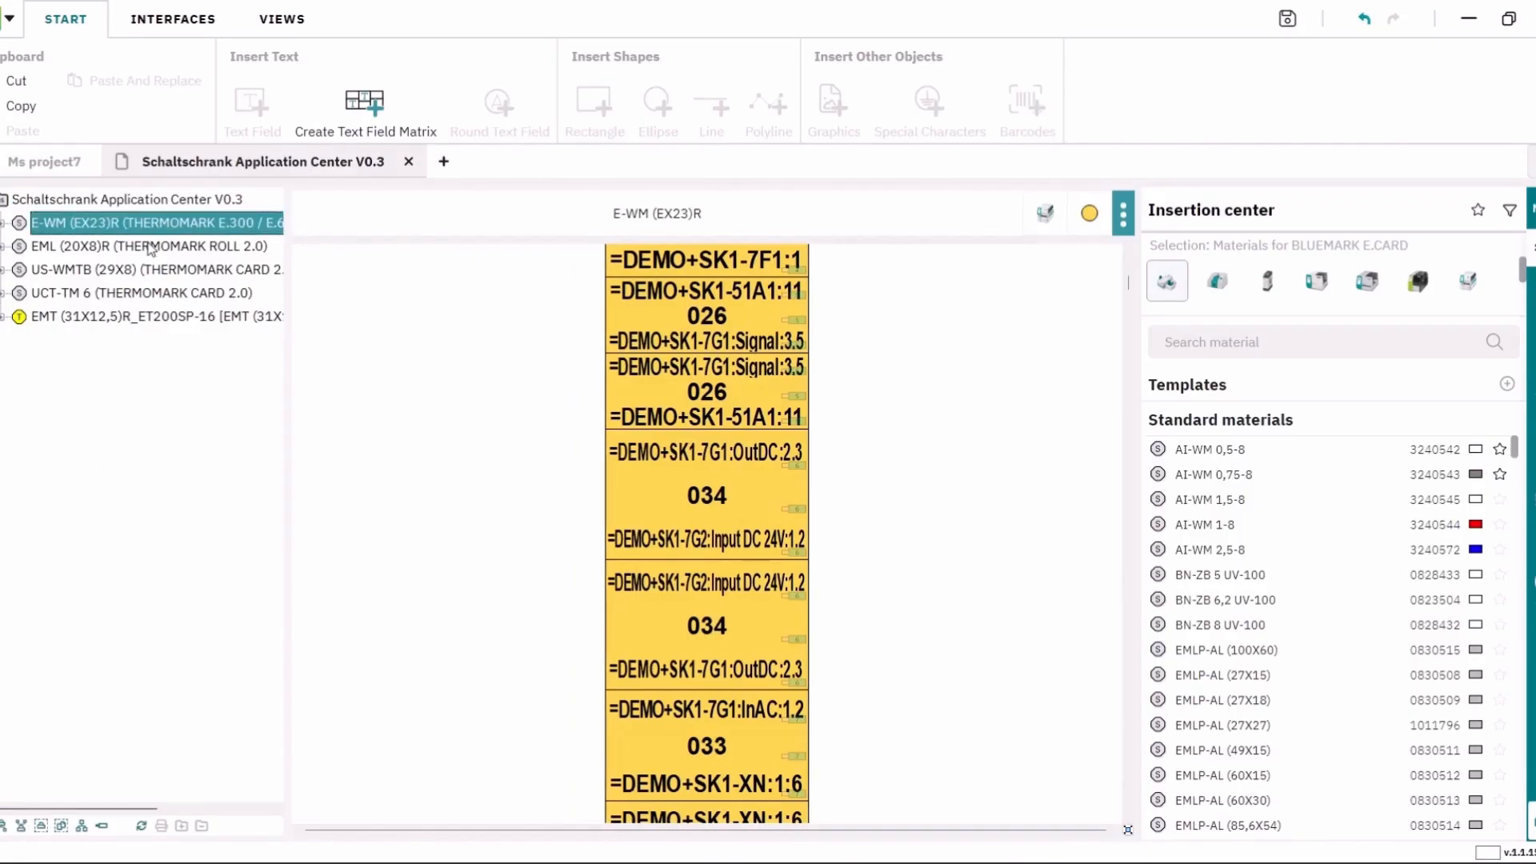
{"action": "left_click", "coordinate": [149, 248]}
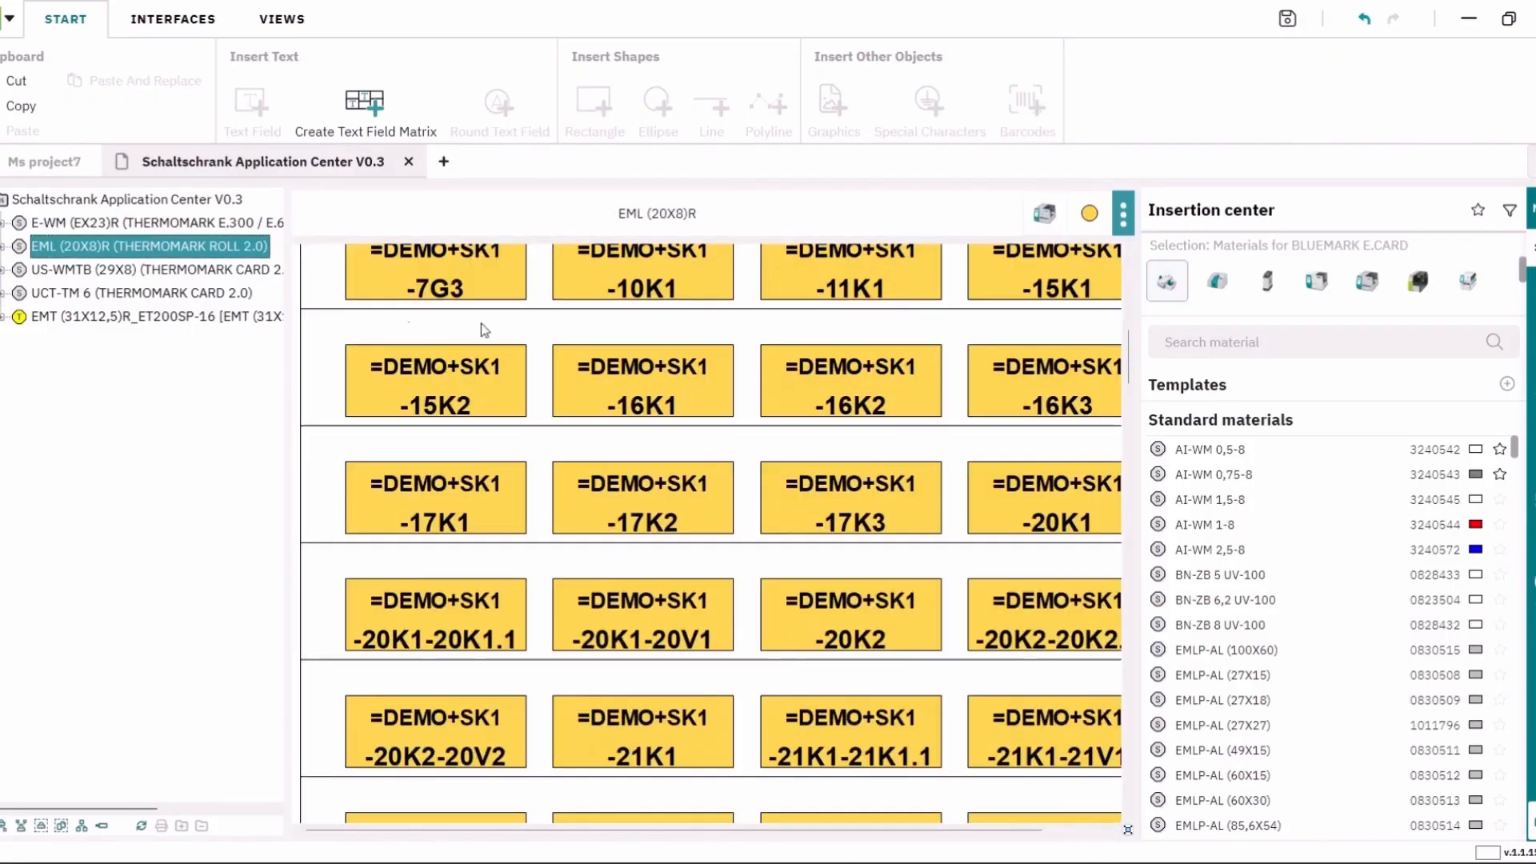
{"action": "scroll", "coordinate": [813, 491], "scroll_direction": "down", "scroll_amount": 7, "text": "ctrl"}
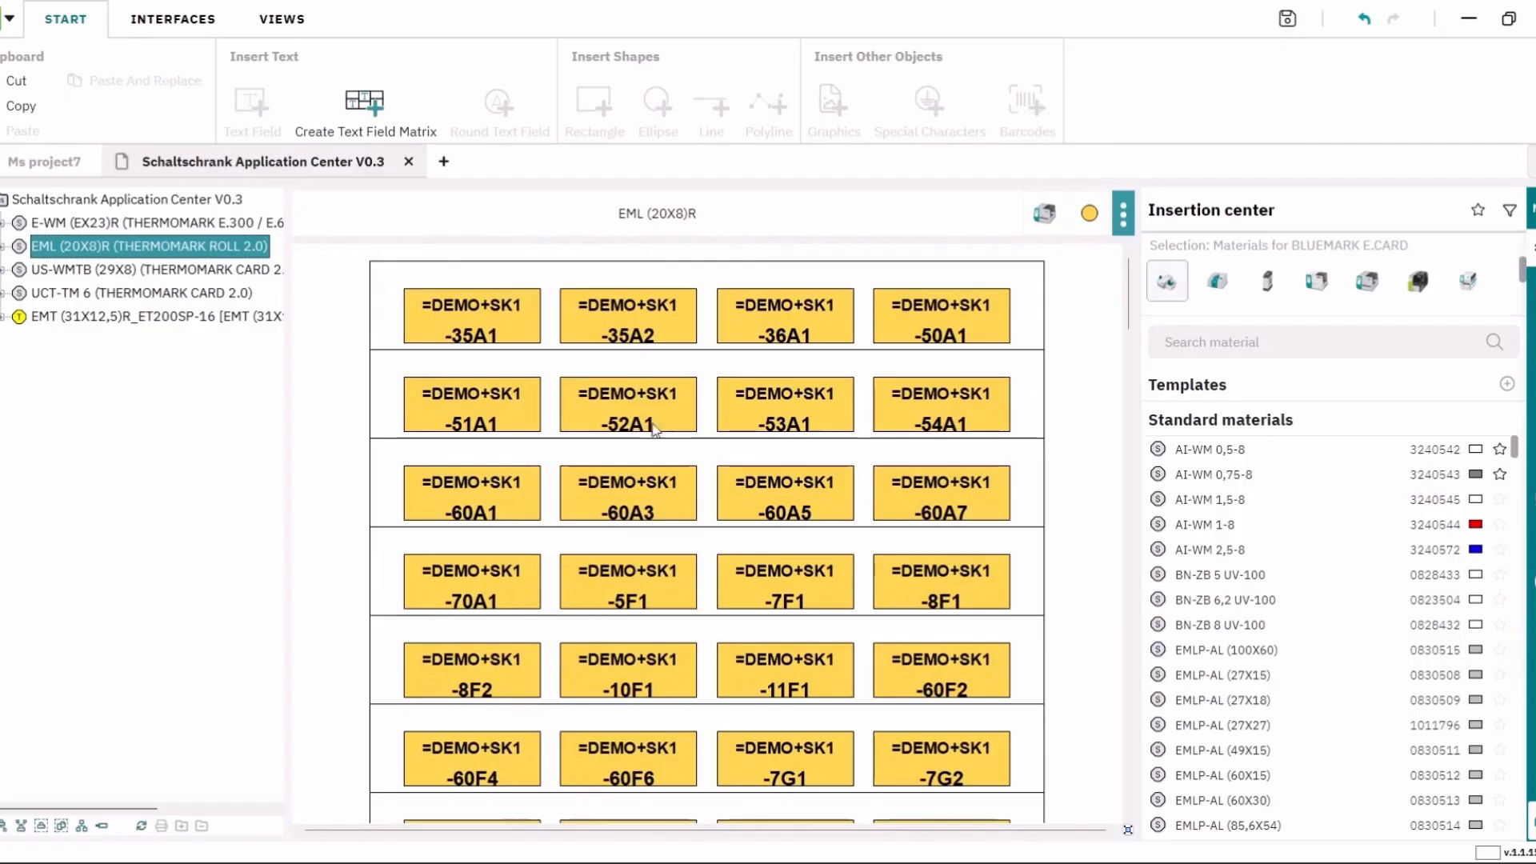
{"action": "left_click", "coordinate": [210, 272]}
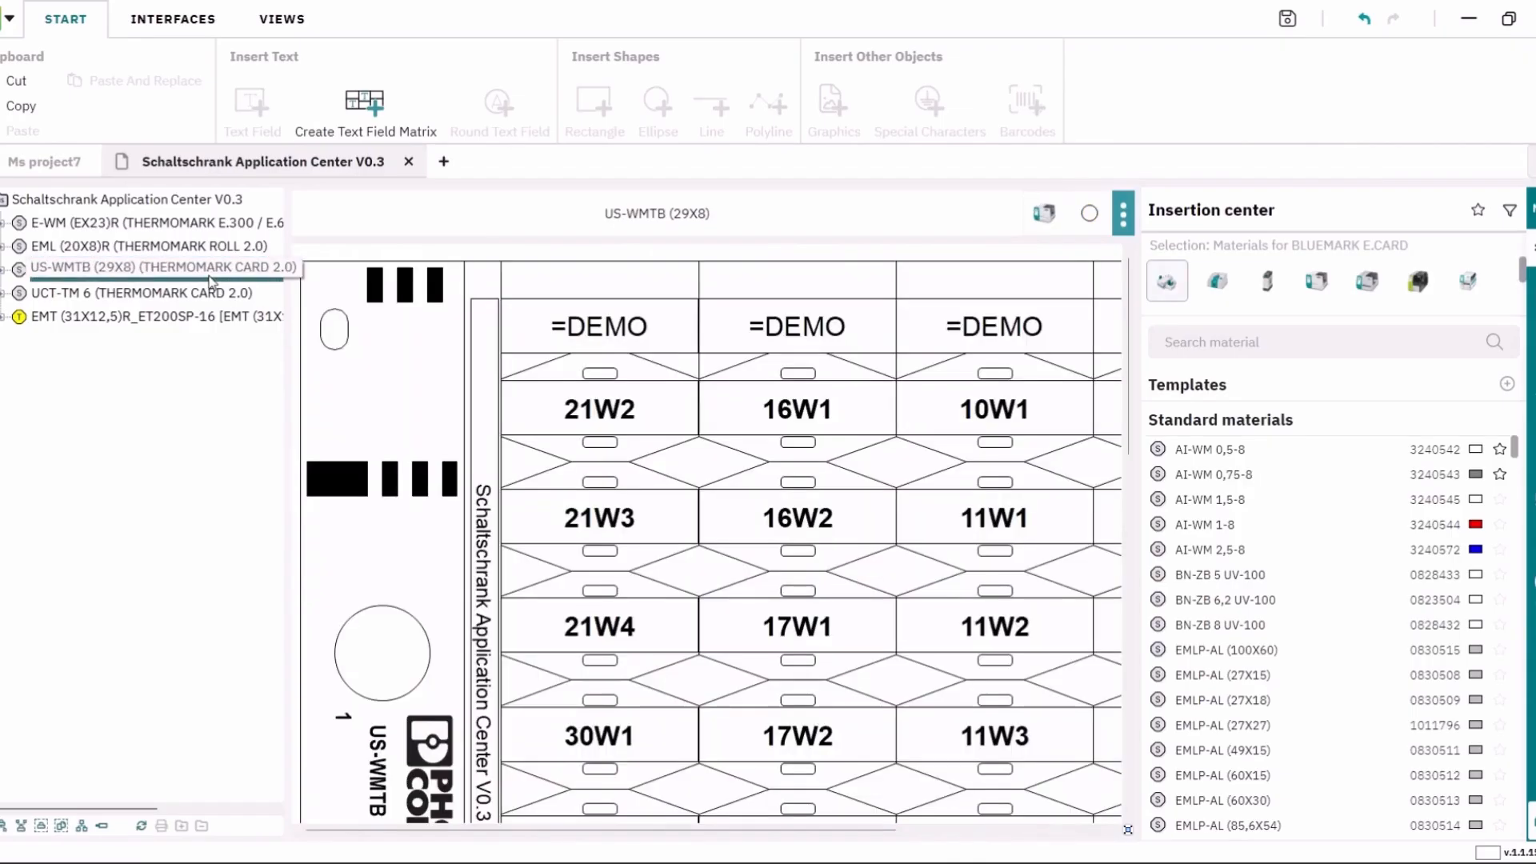
{"action": "left_click", "coordinate": [177, 298]}
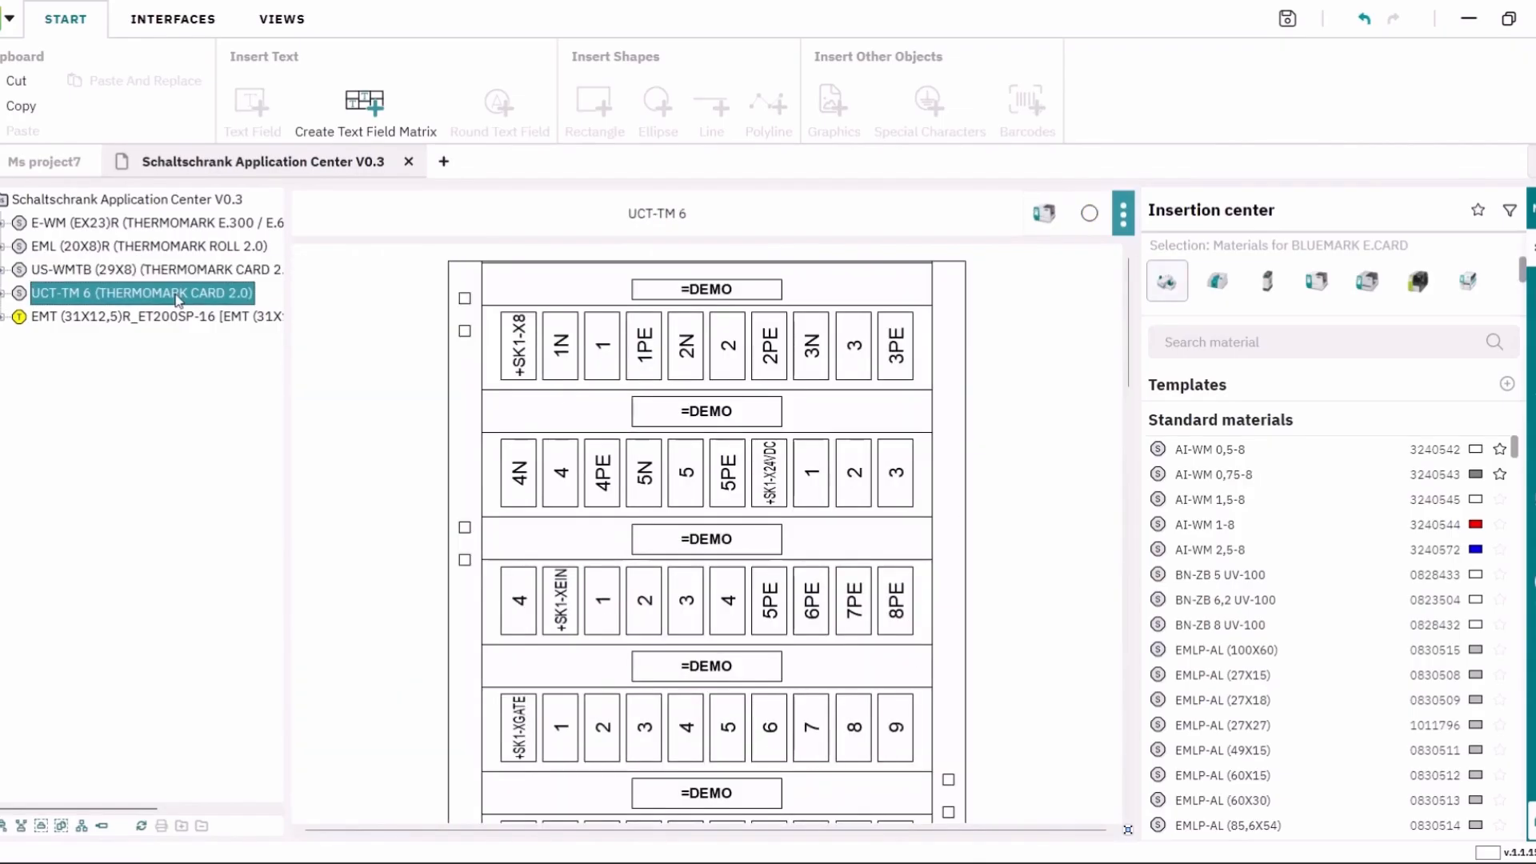
{"action": "left_click", "coordinate": [149, 315]}
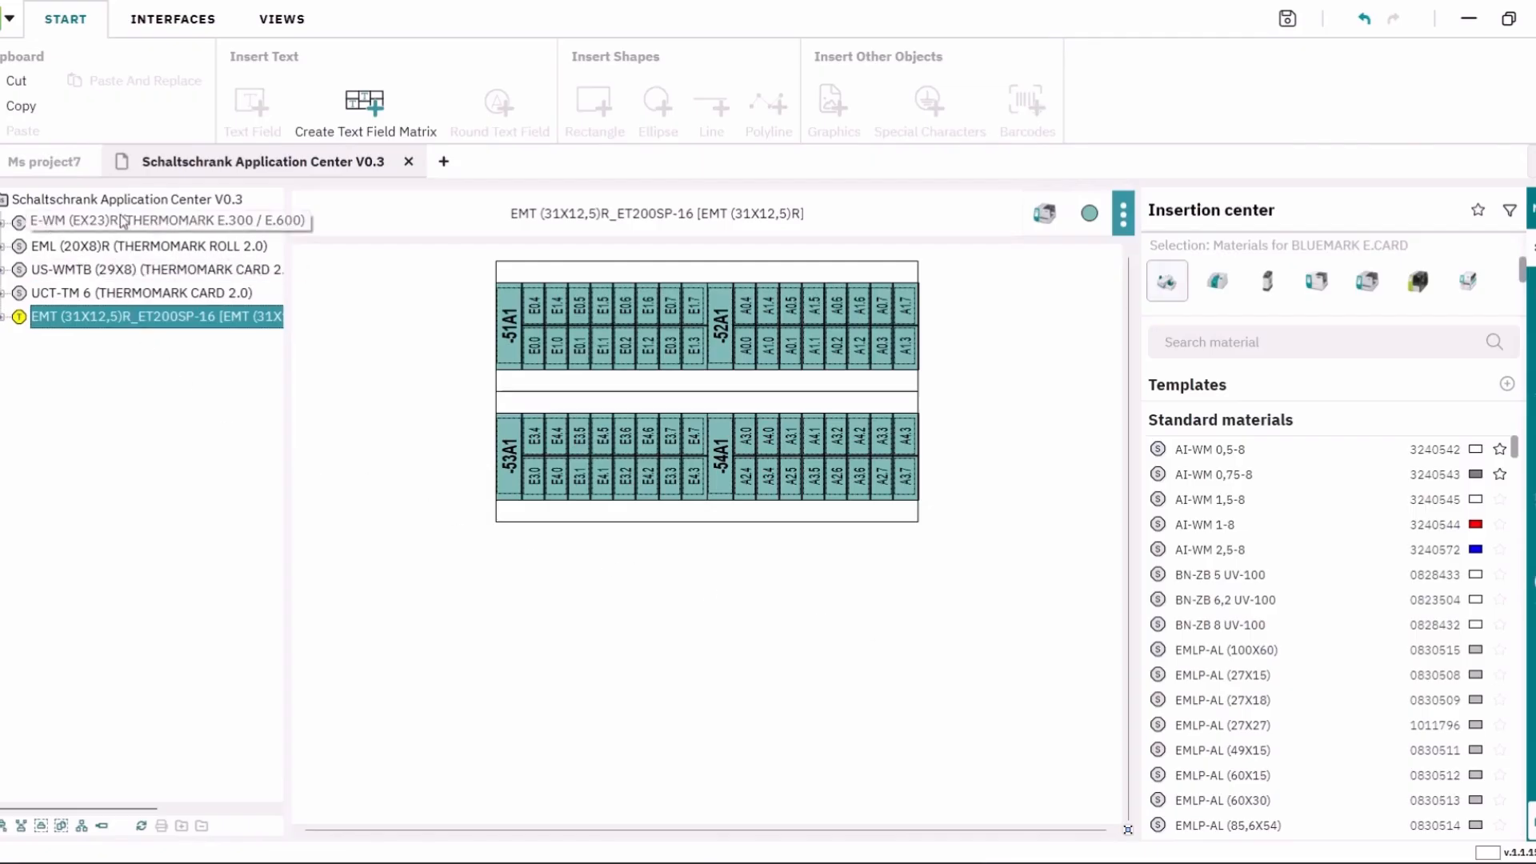
{"action": "left_click", "coordinate": [185, 224]}
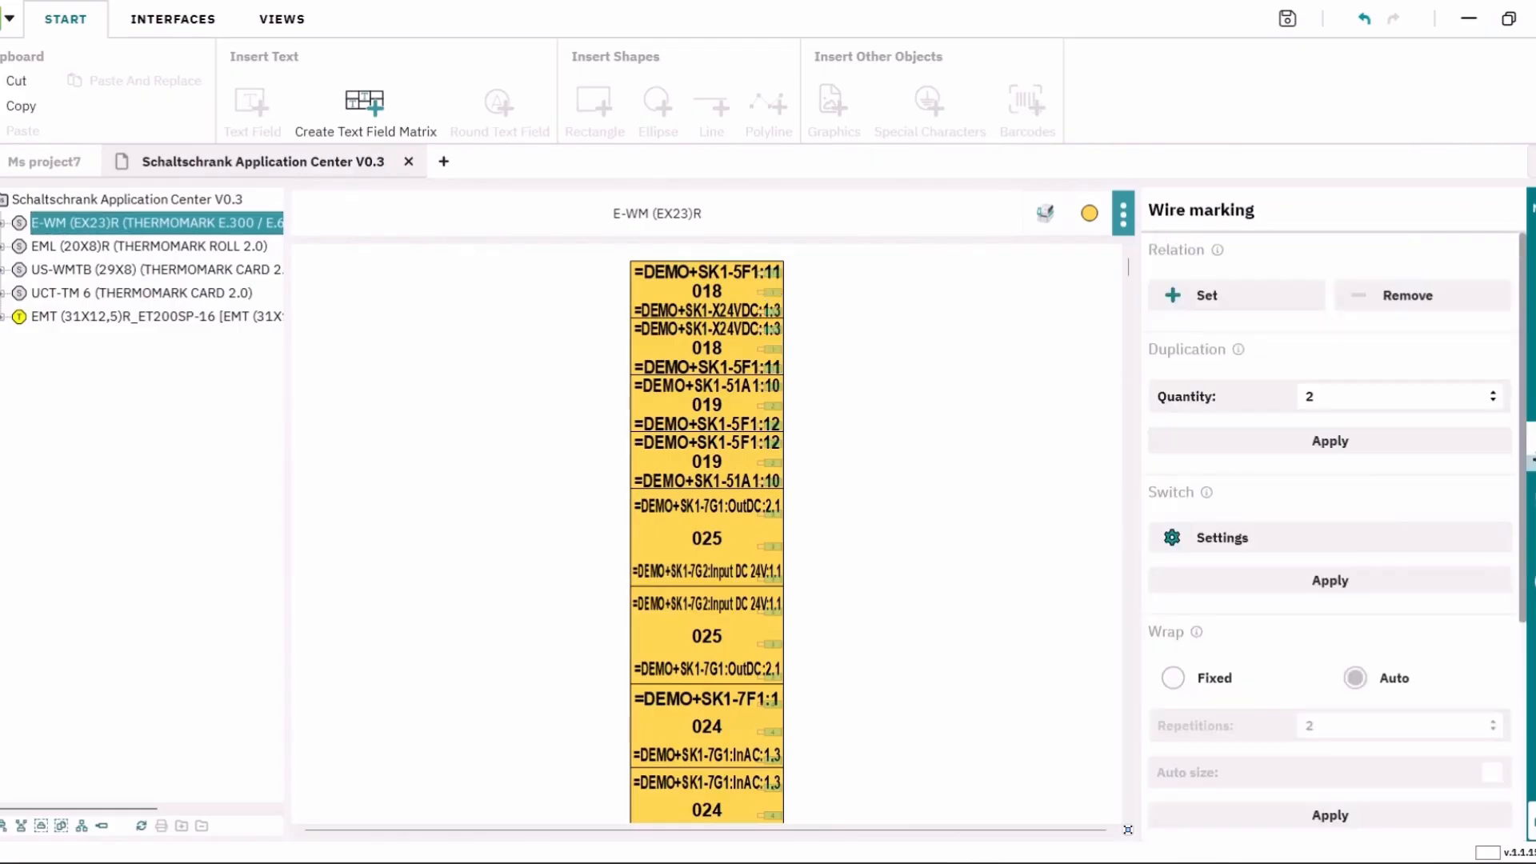
Step: Open the wire marking Application Center and select wire 1, a 0,657 m dark blue H05V-K wire
{"action": "scroll", "coordinate": [1427, 624], "scroll_direction": "down", "scroll_amount": 4}
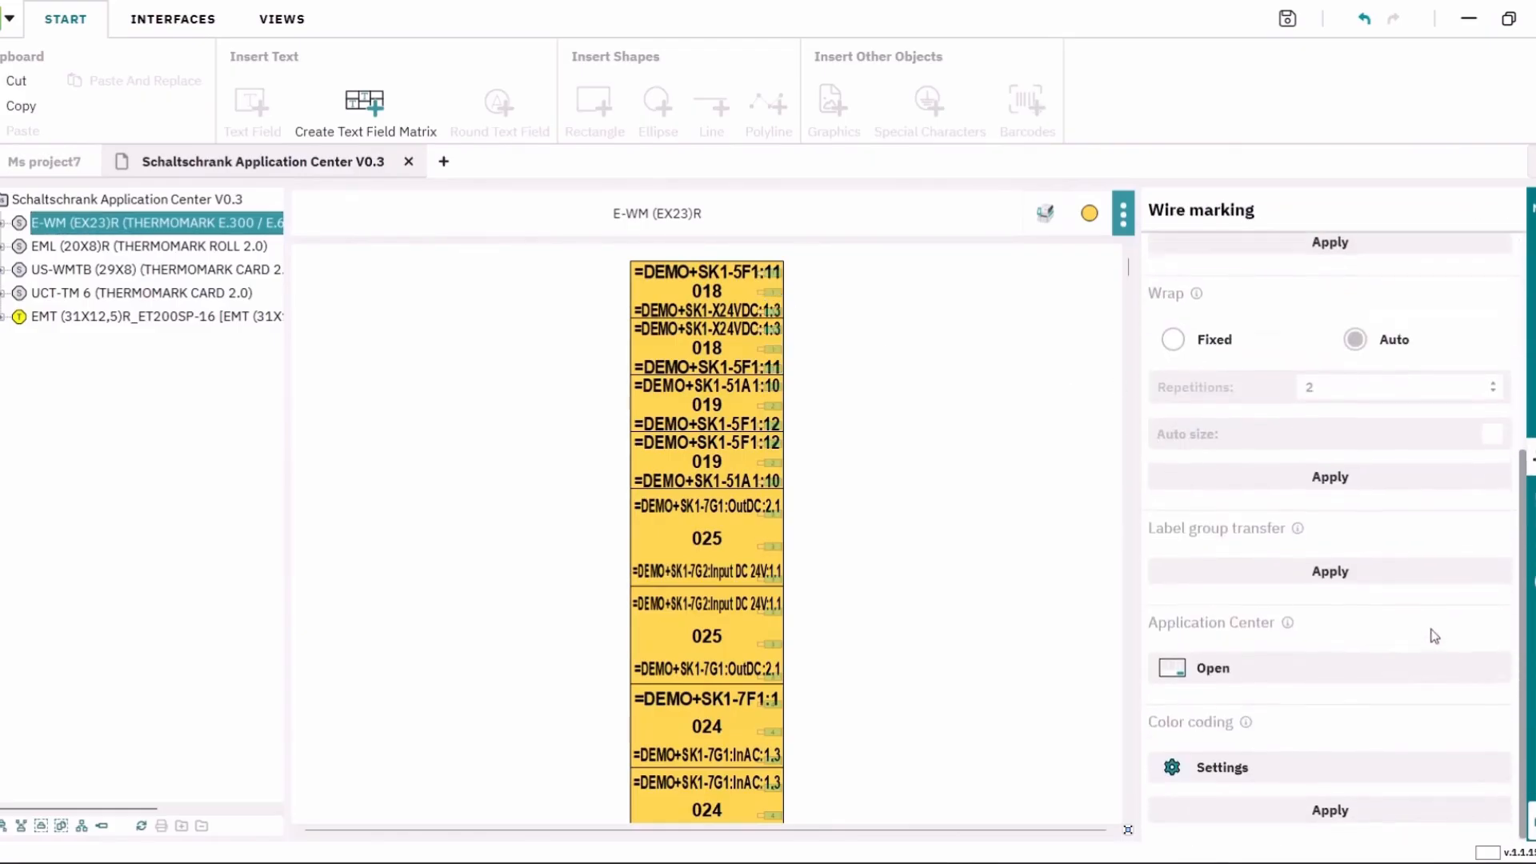
{"action": "left_click", "coordinate": [1208, 669]}
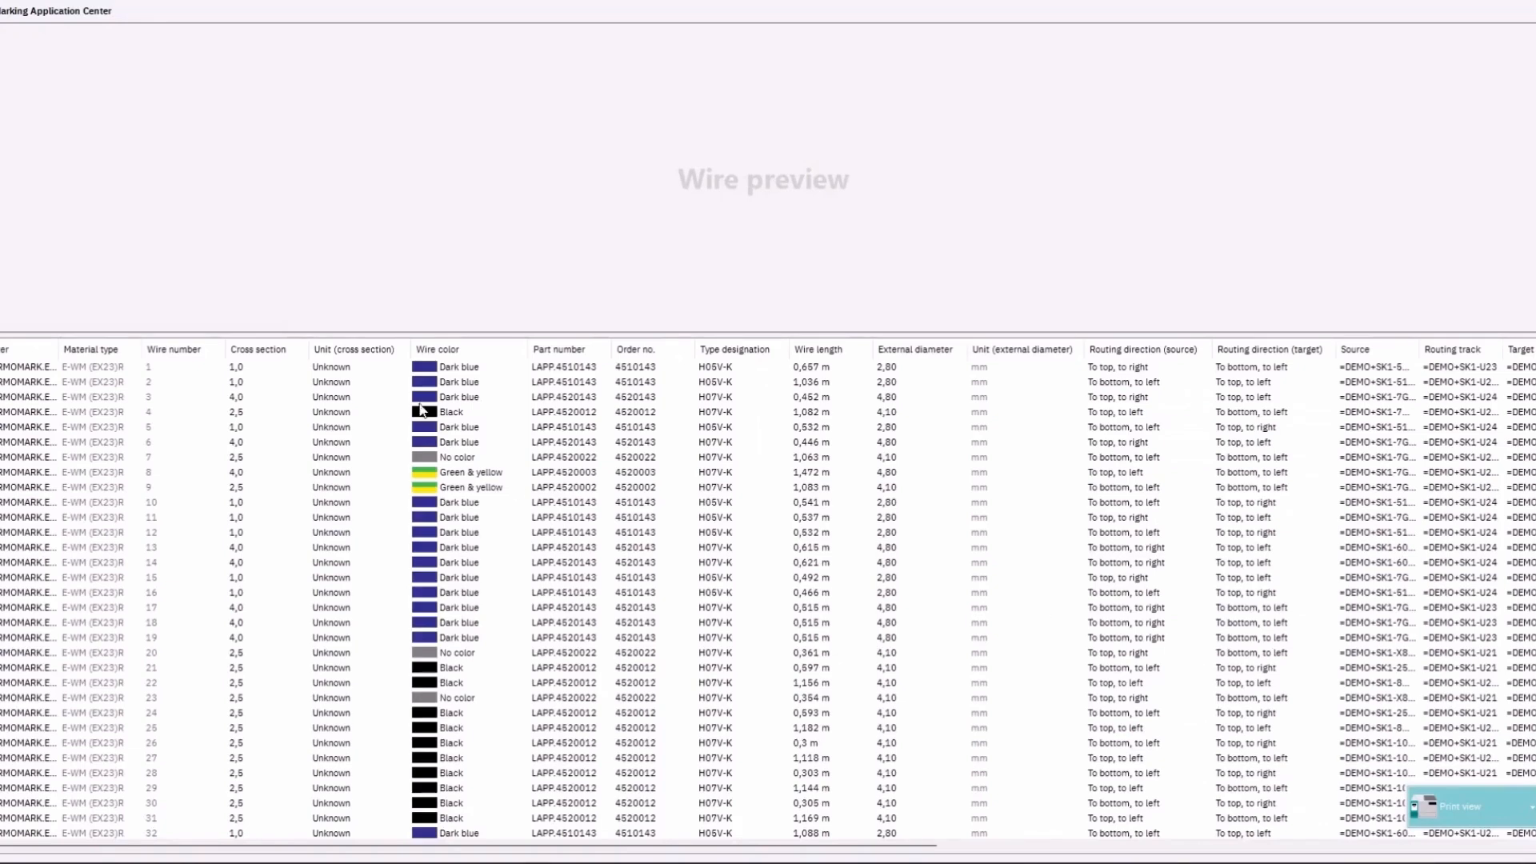
{"action": "left_click", "coordinate": [461, 369]}
{"action": "left_click", "coordinate": [461, 370]}
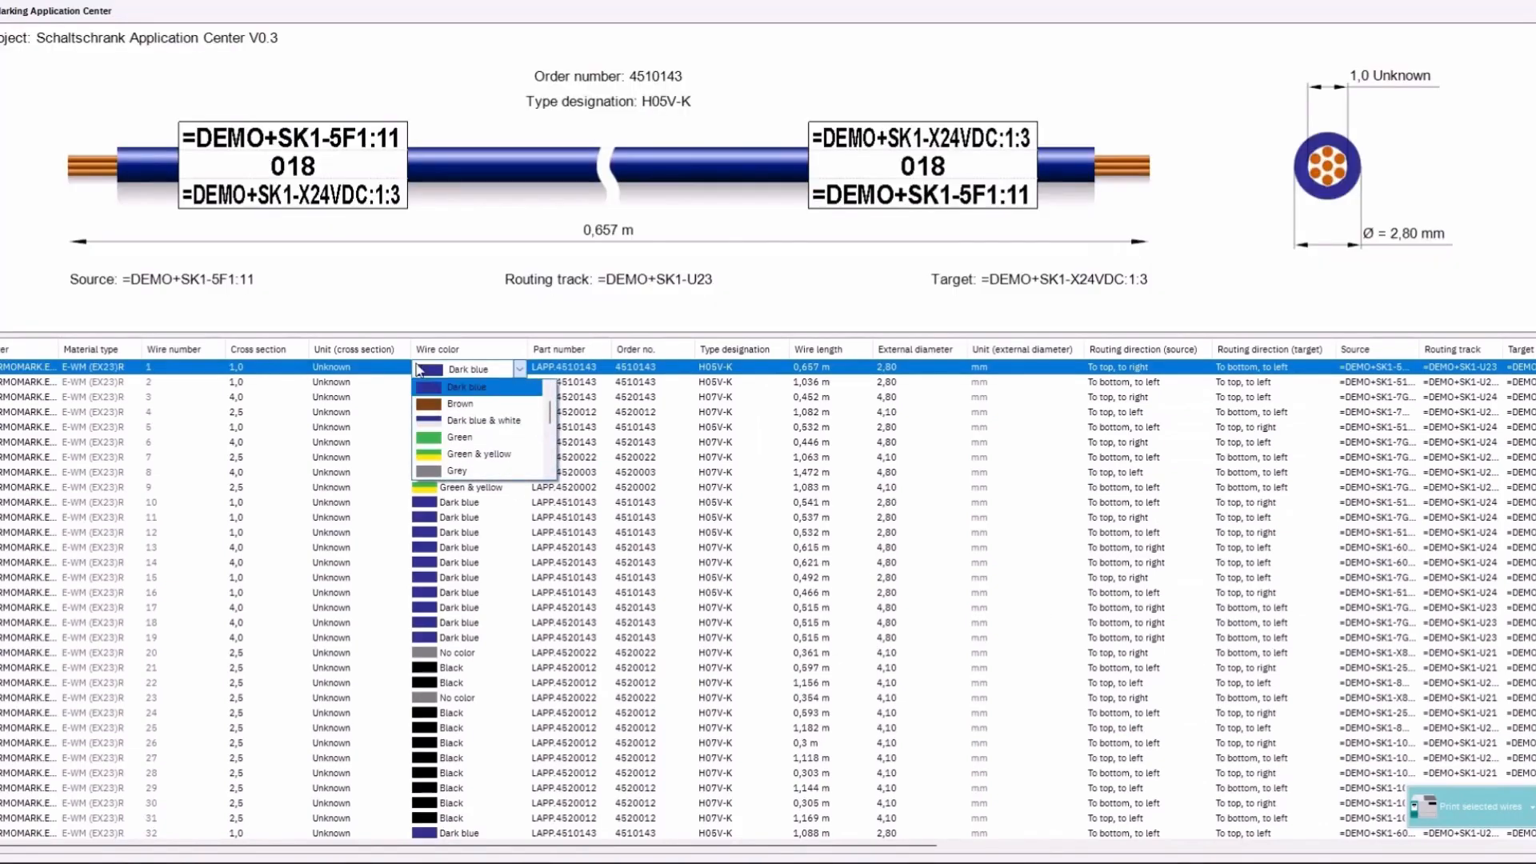